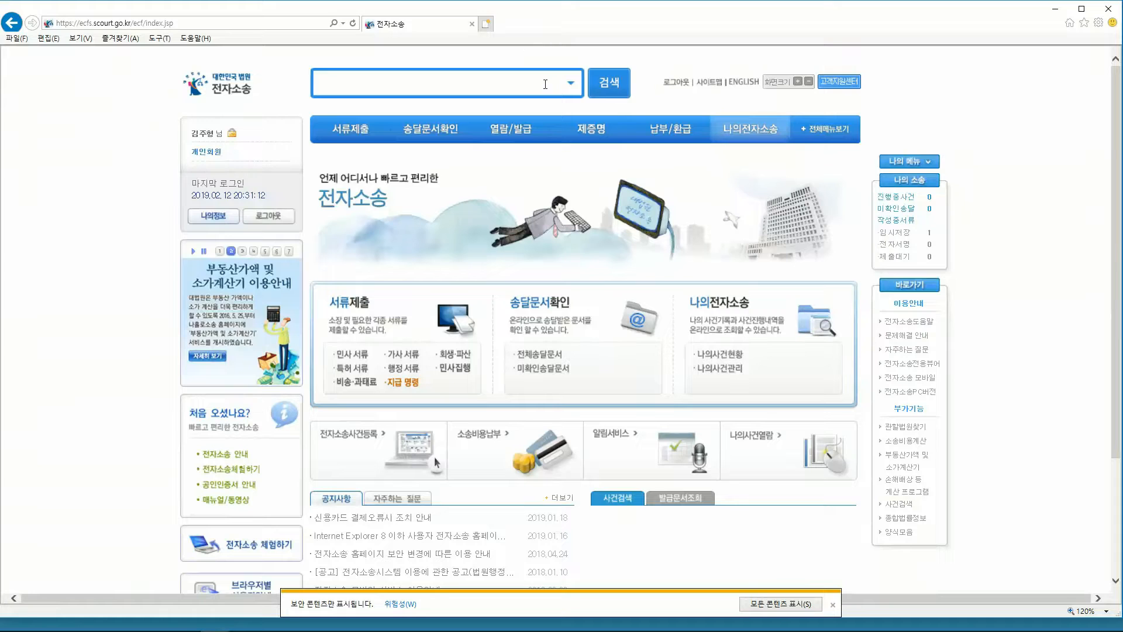
Reload the home page and try to start a complaint (소장) from the civil documents (민사 서류) page
key("F5")
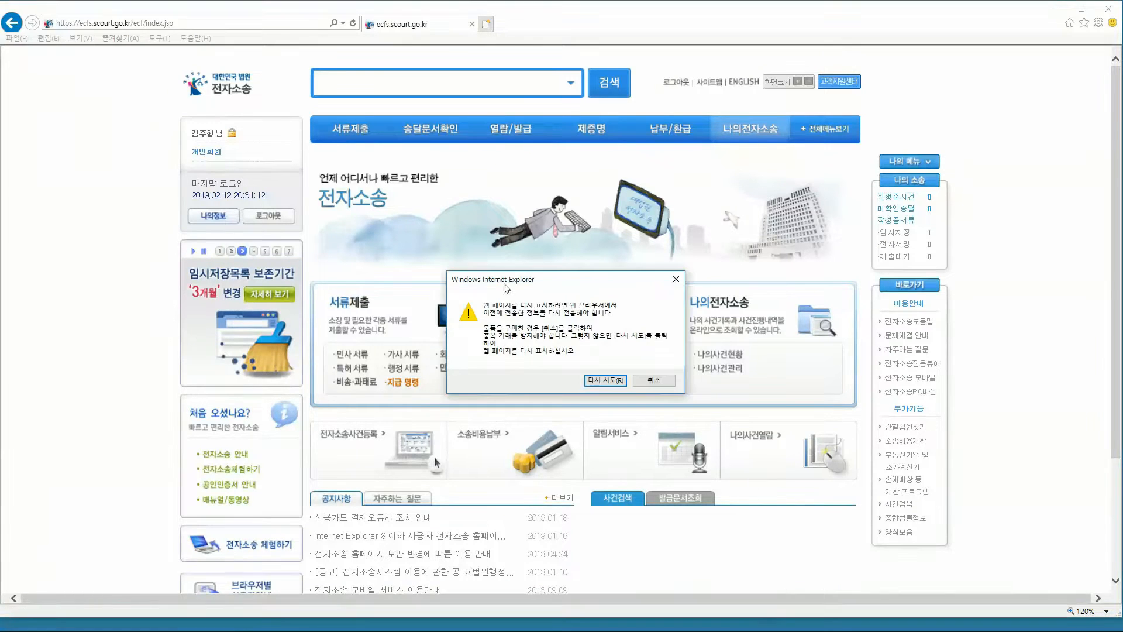
left_click(602, 380)
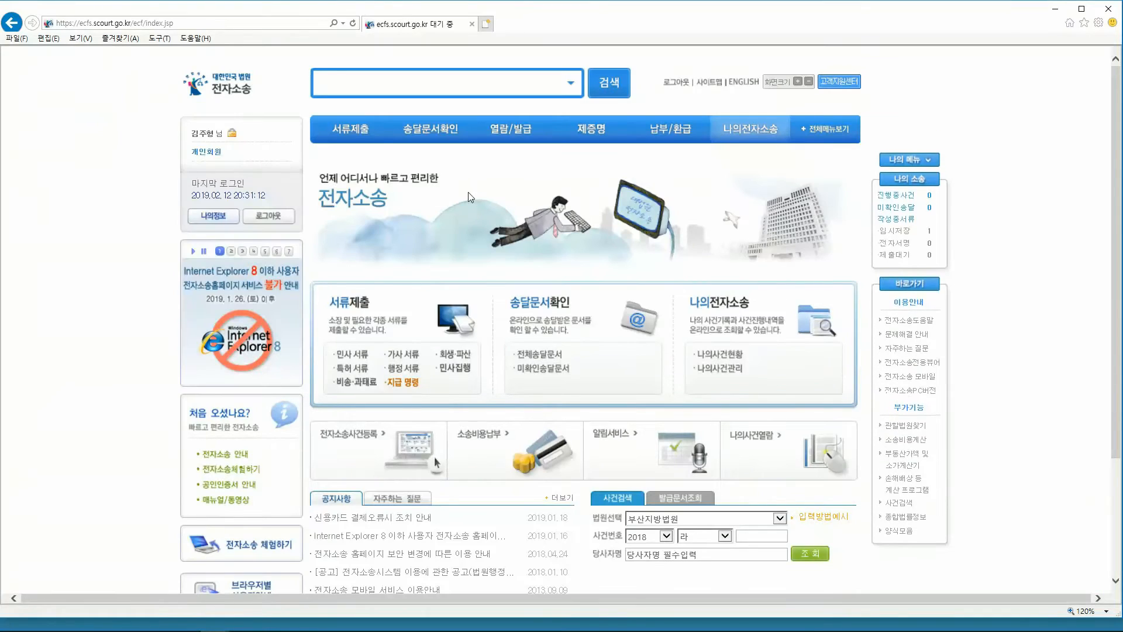
mouse_move(346, 135)
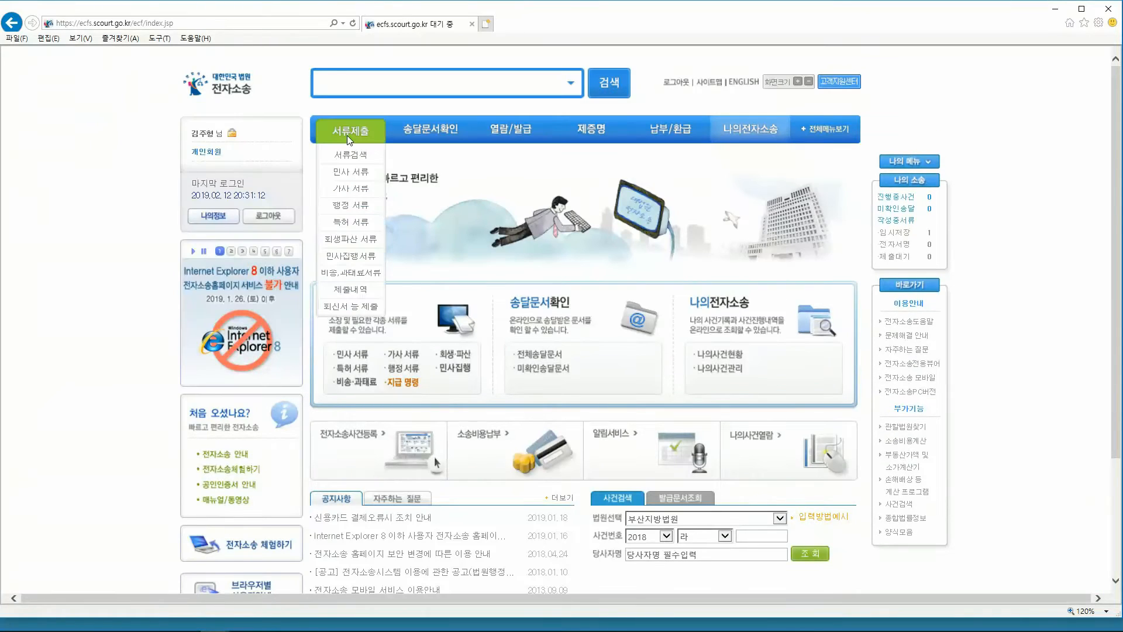
left_click(353, 172)
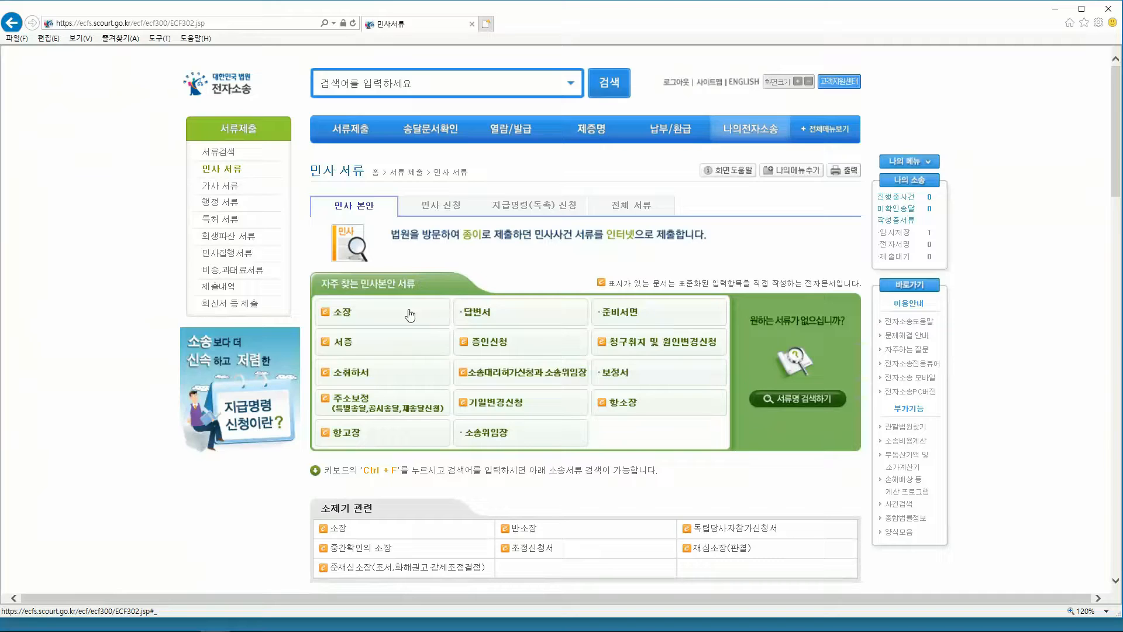
left_click(345, 315)
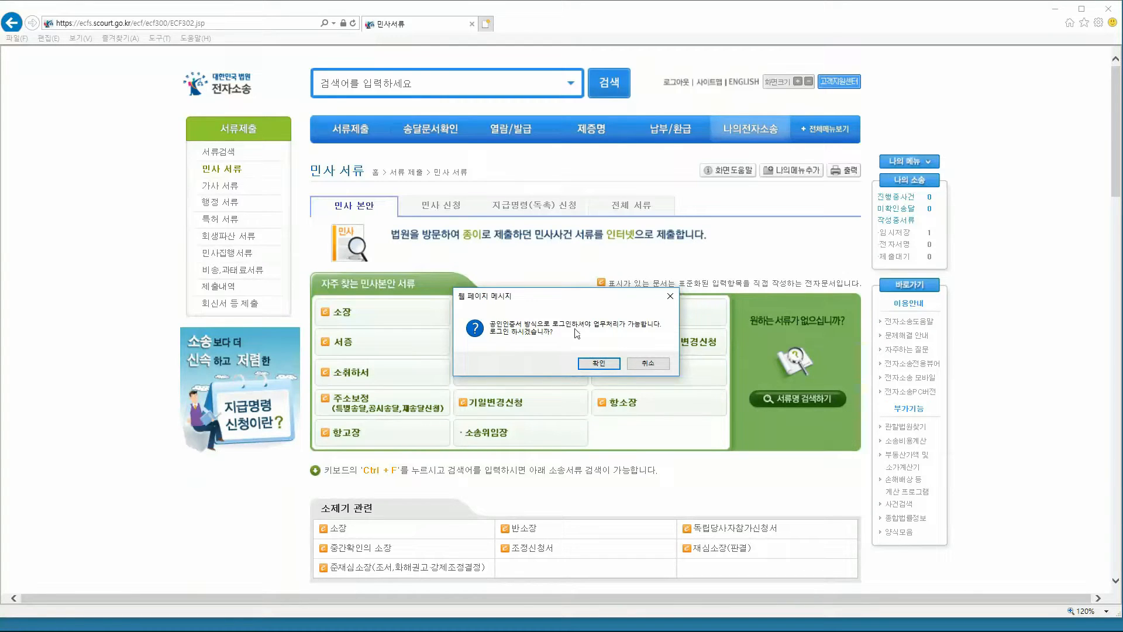
left_click(647, 363)
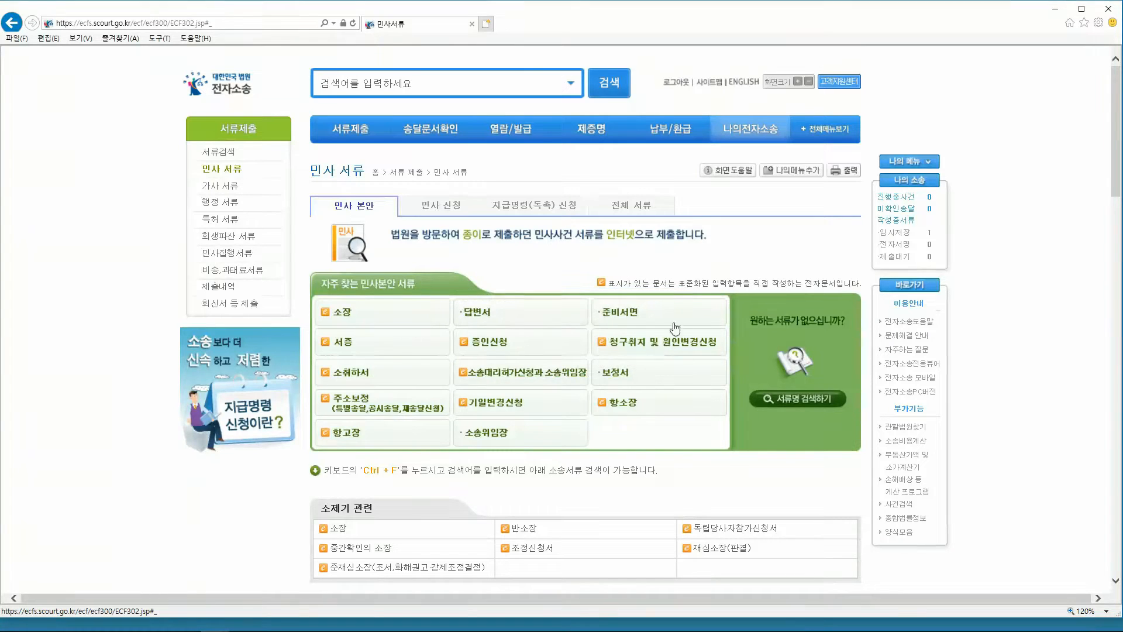
Return to the electronic litigation (전자소송) home page, resend its data, and restore the browser window to fill the screen
left_click(827, 132)
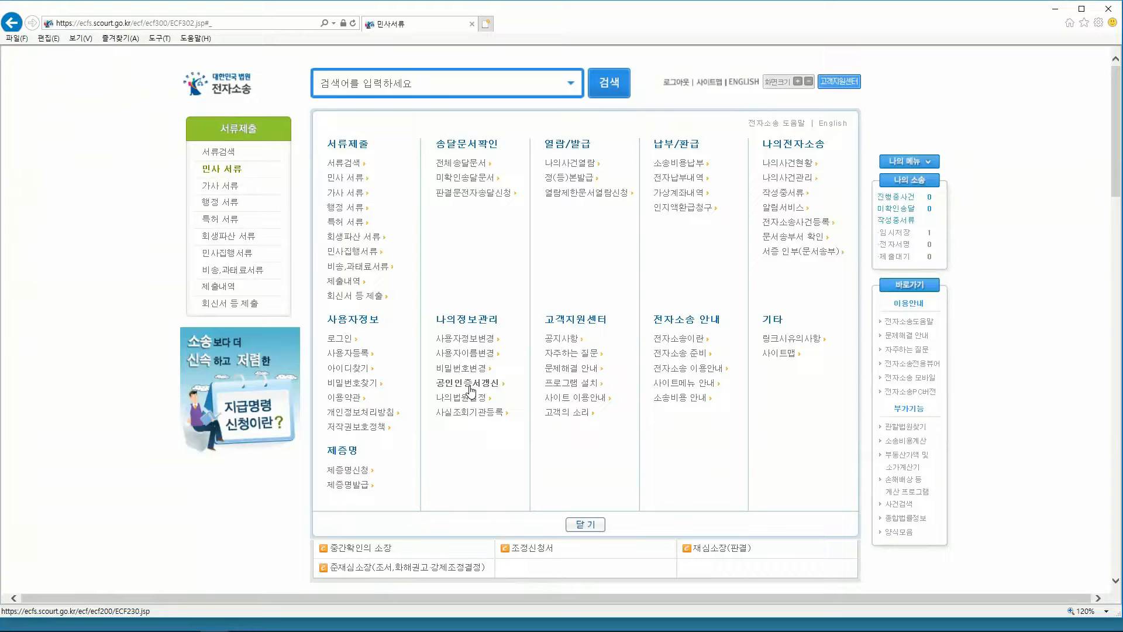
left_click_drag(709, 15, 259, 28)
key("alt+Left")
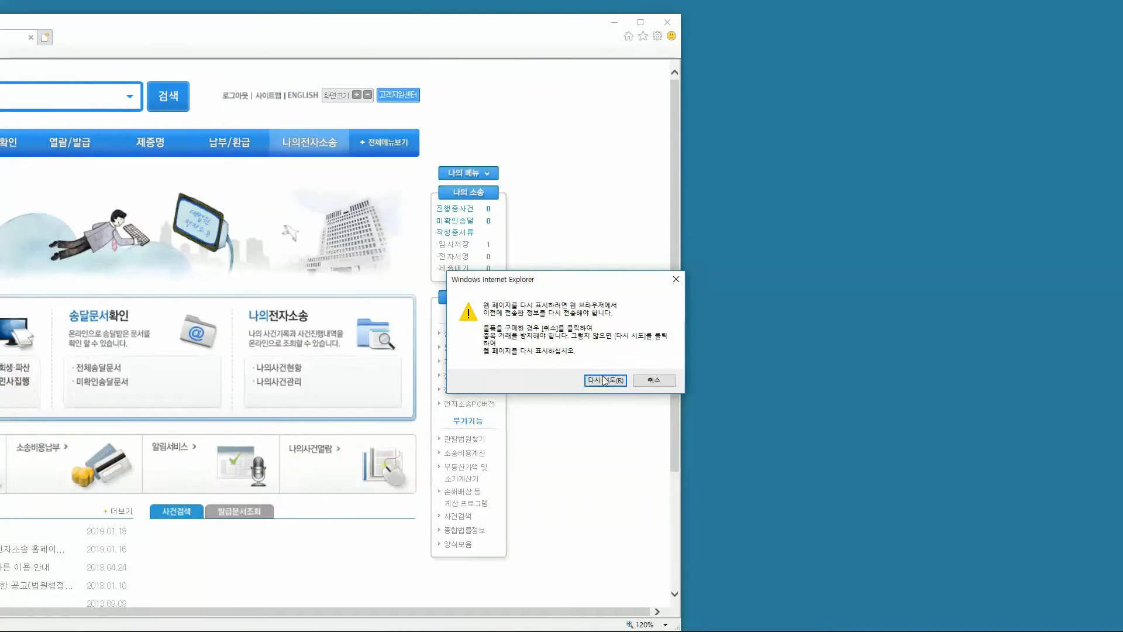
left_click(604, 380)
left_click_drag(333, 30, 640, 28)
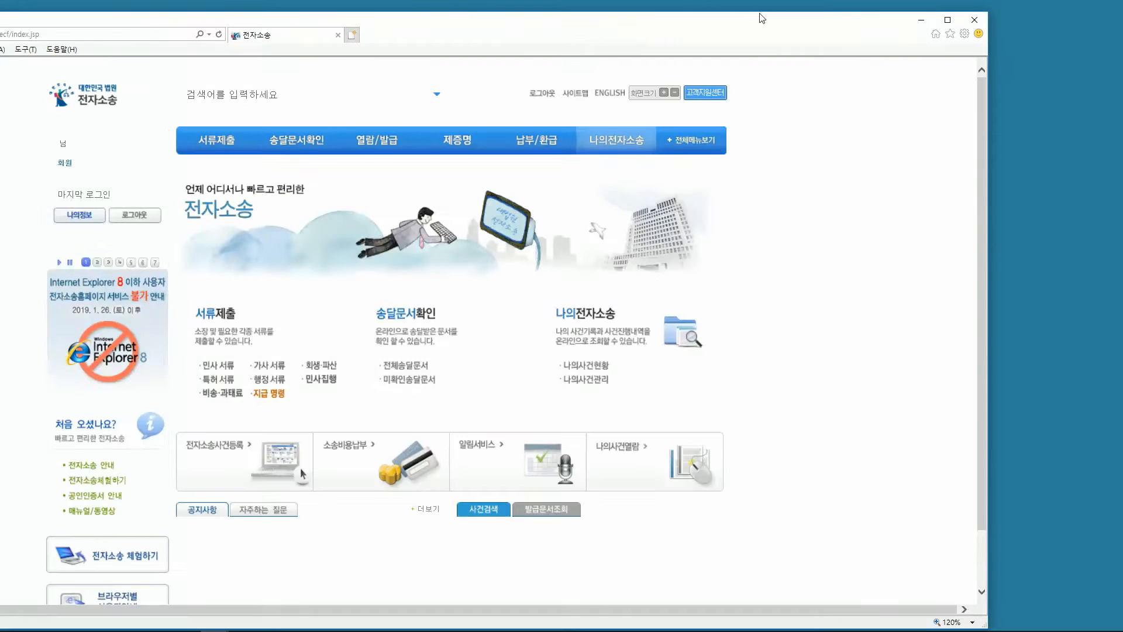
double_click(762, 18)
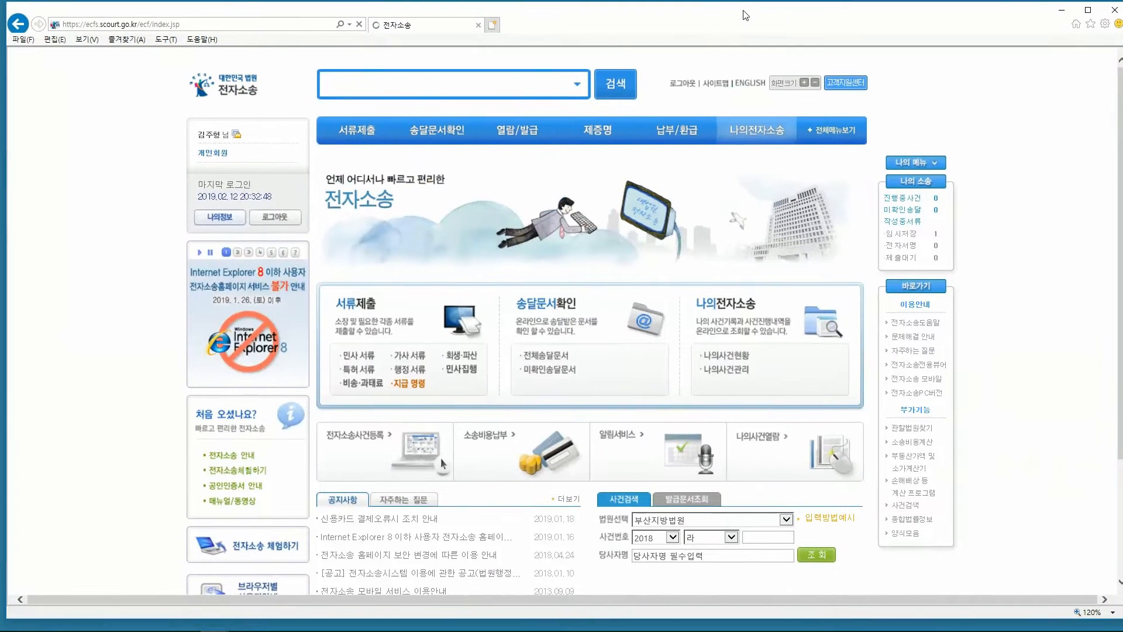
left_click_drag(744, 10, 737, 9)
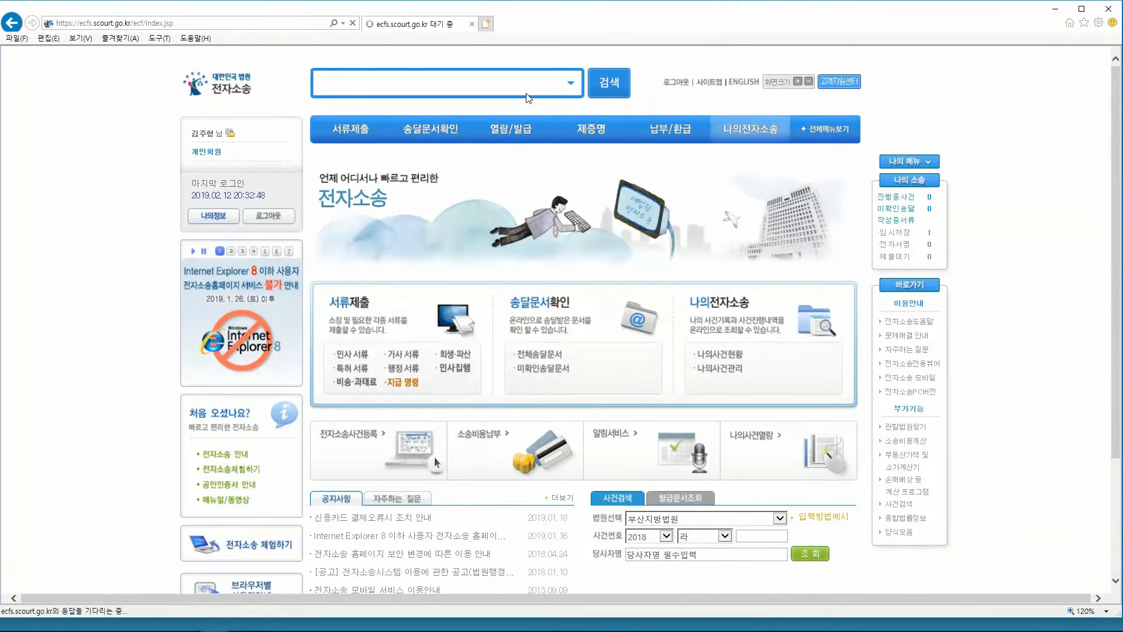
Start a civil complaint (민사 서류 > 소장), consent to electronic proceedings, and choose to draft it as the party (당사자 작성)
mouse_move(354, 134)
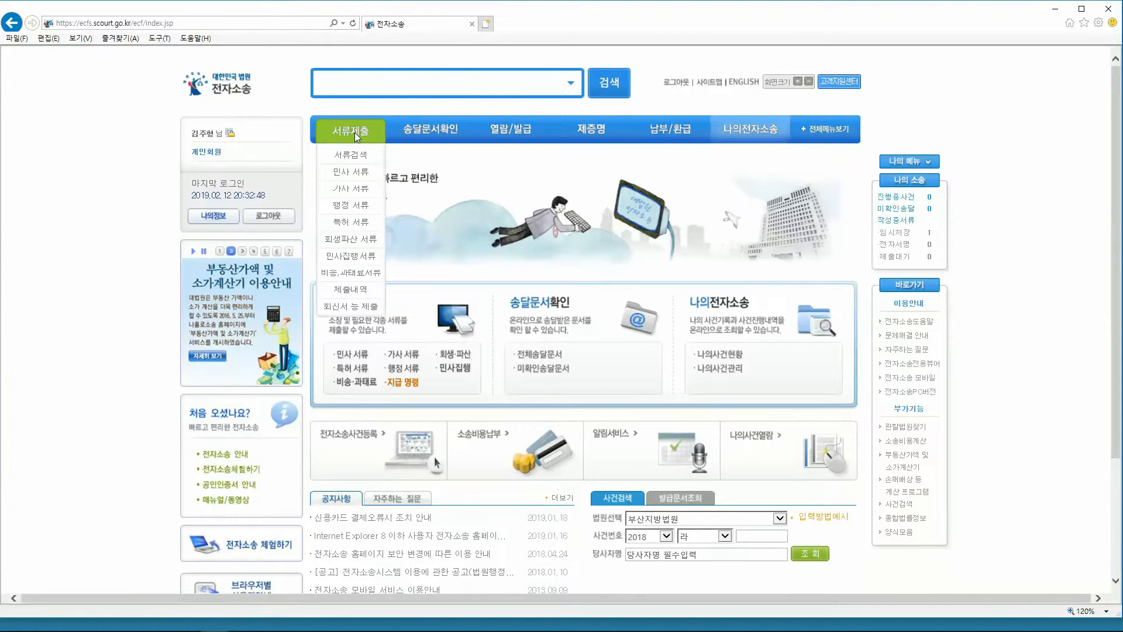
left_click(352, 173)
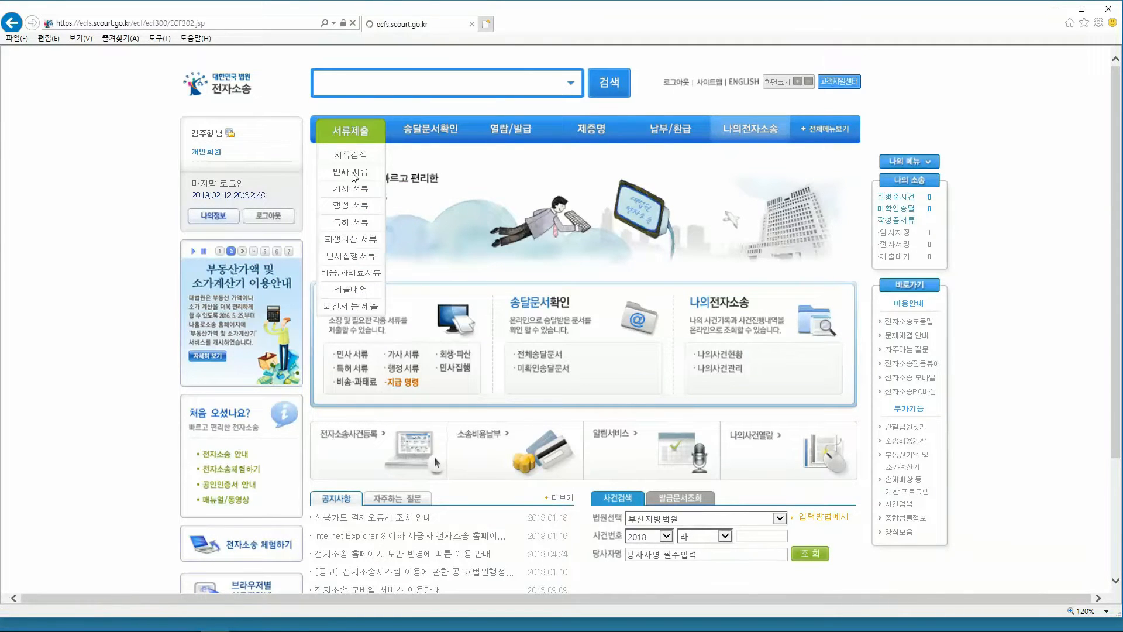
left_click(368, 320)
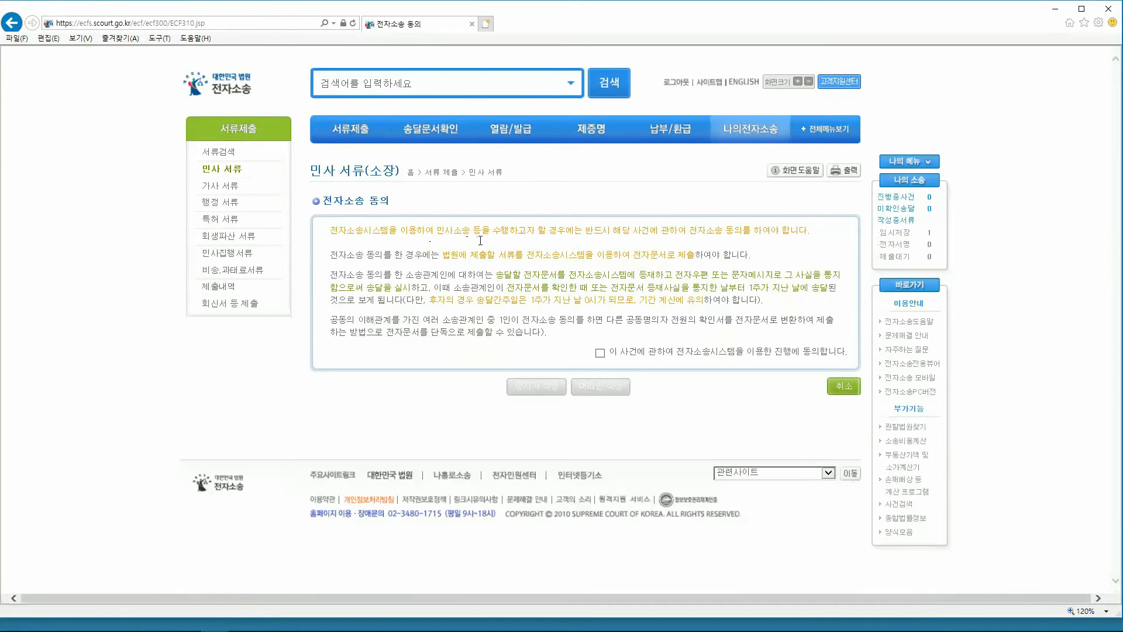
left_click(602, 355)
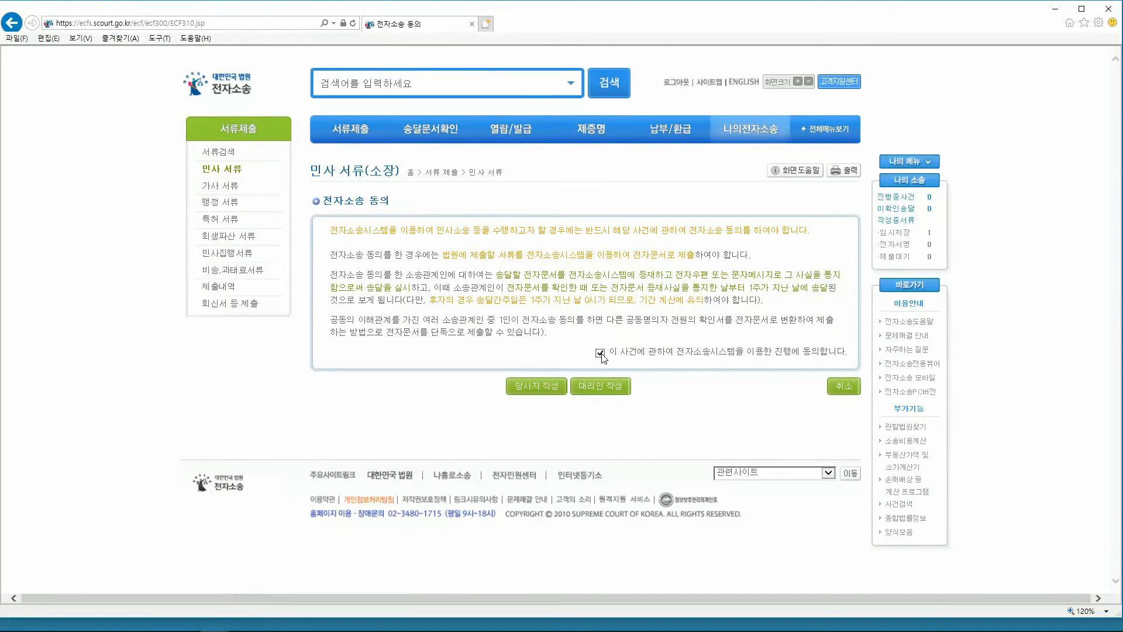
left_click(537, 388)
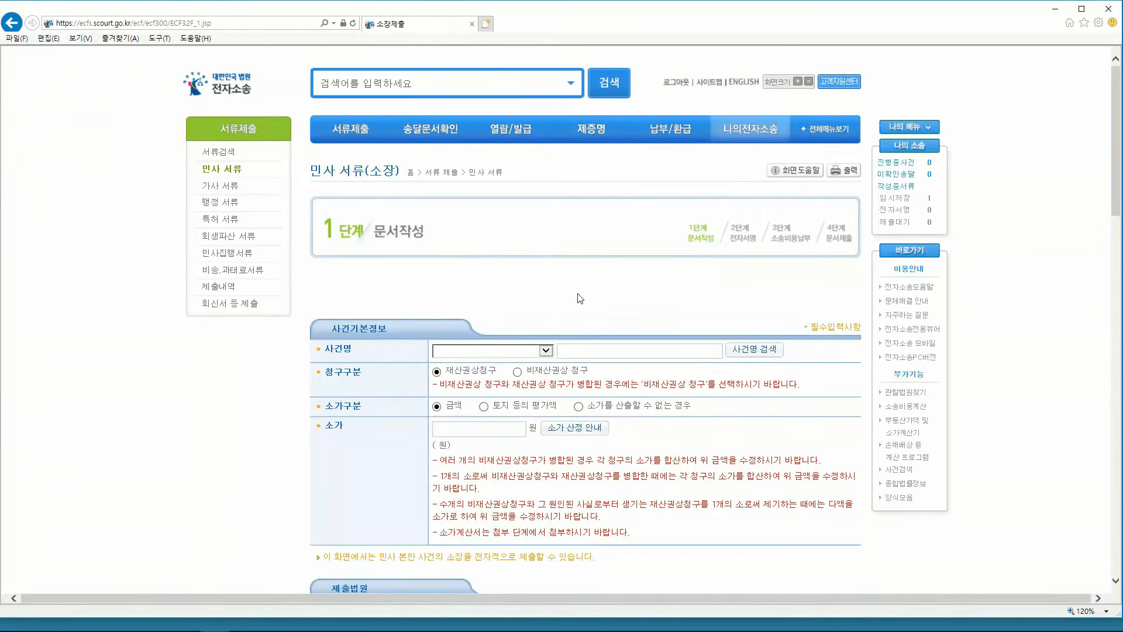
Set the case name (사건명) in the basic case information to 보험금
scroll(589, 308, "down", 2)
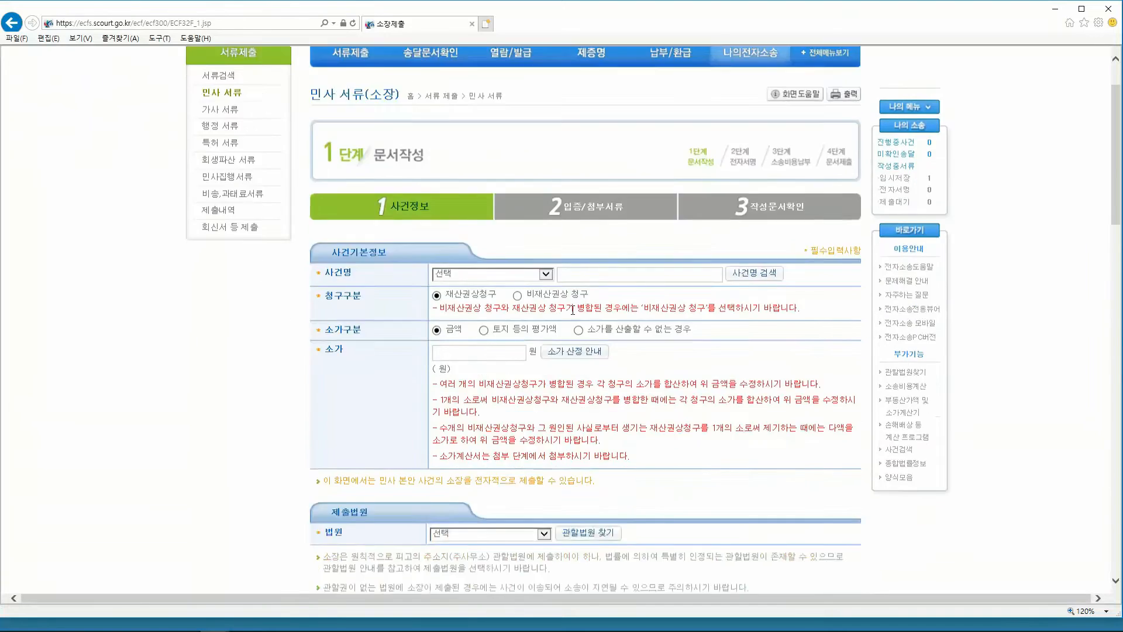
scroll(608, 293, "up", 1)
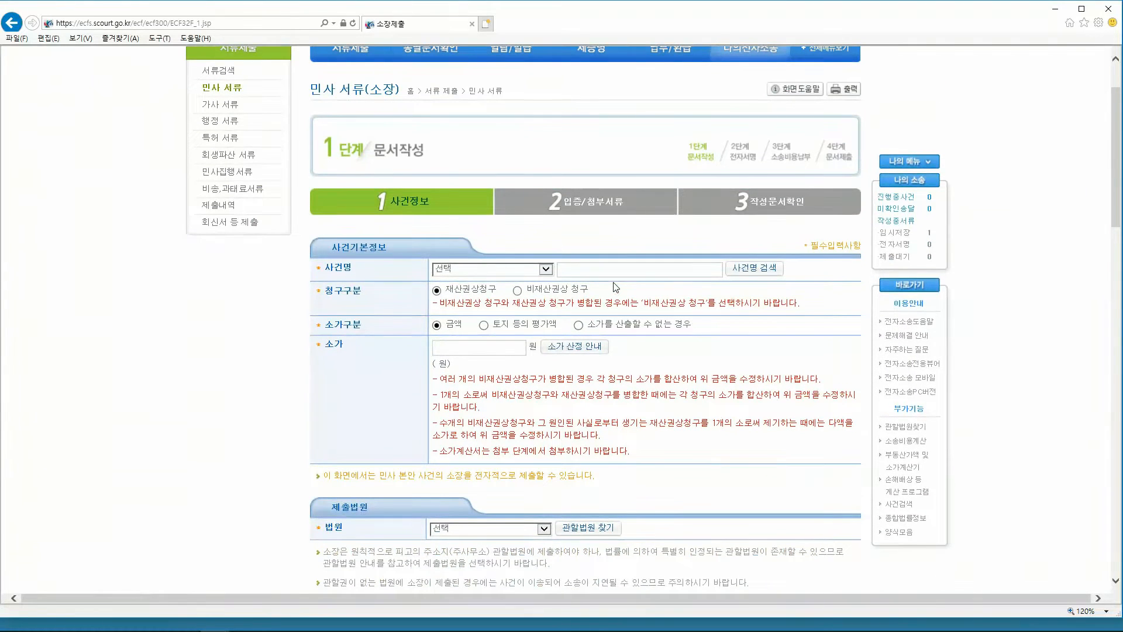
left_click(545, 269)
scroll(537, 355, "down", 4)
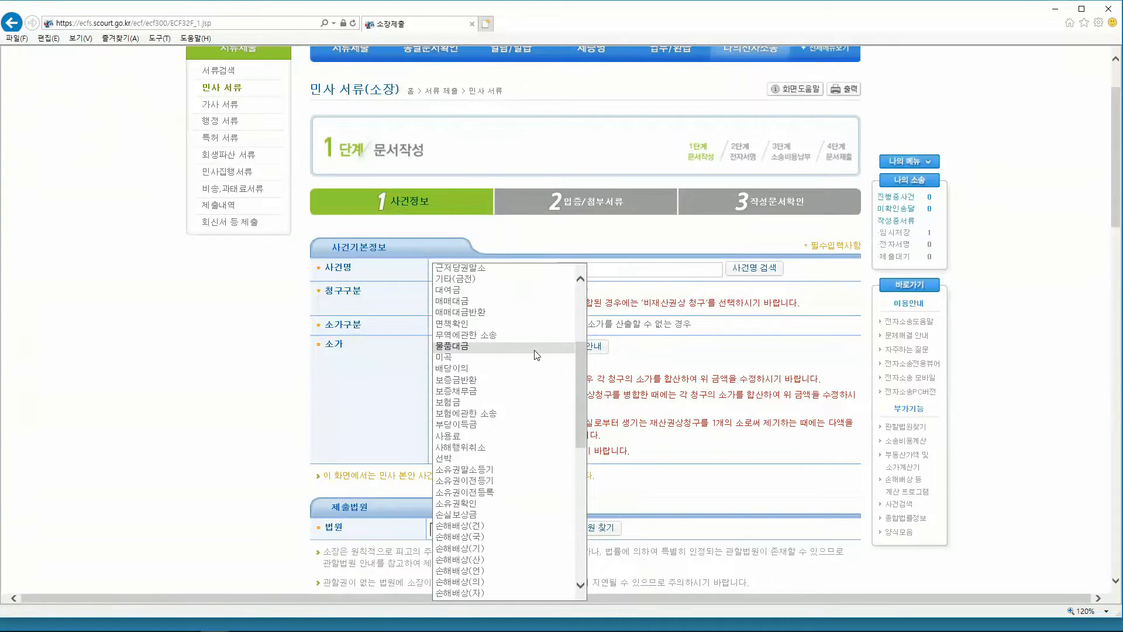
left_click(474, 403)
left_click(546, 269)
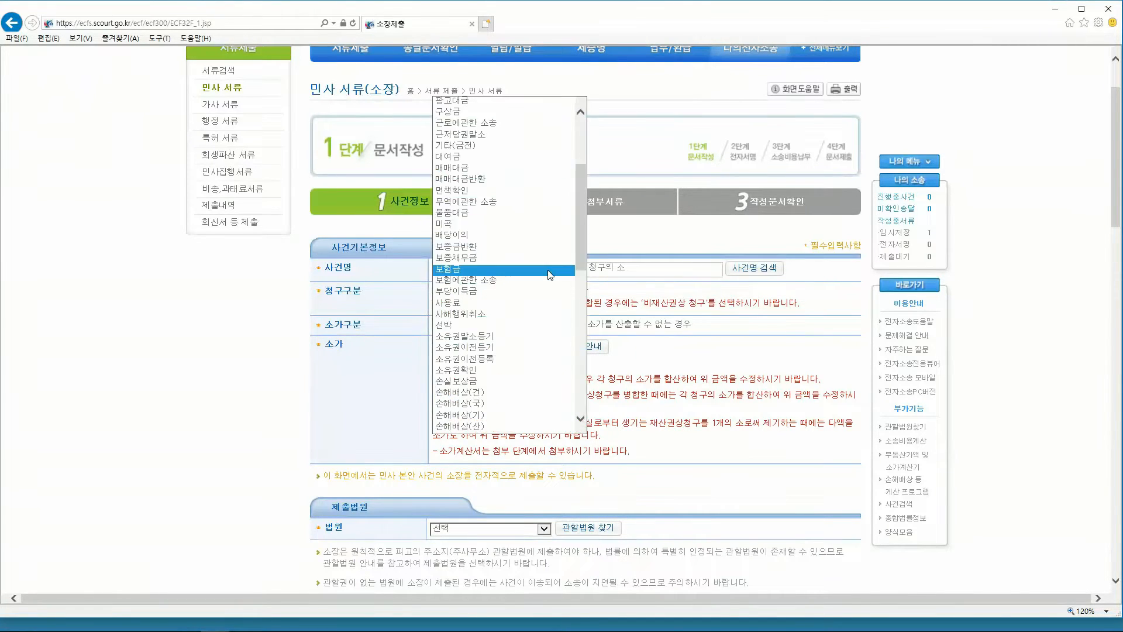
left_click(493, 281)
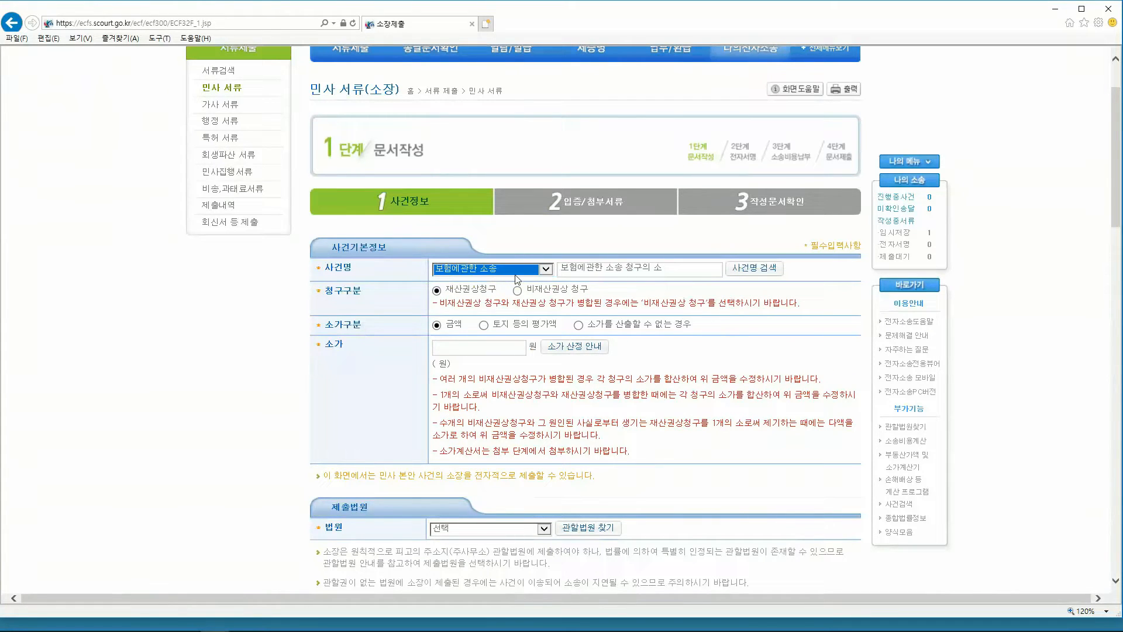
left_click(546, 269)
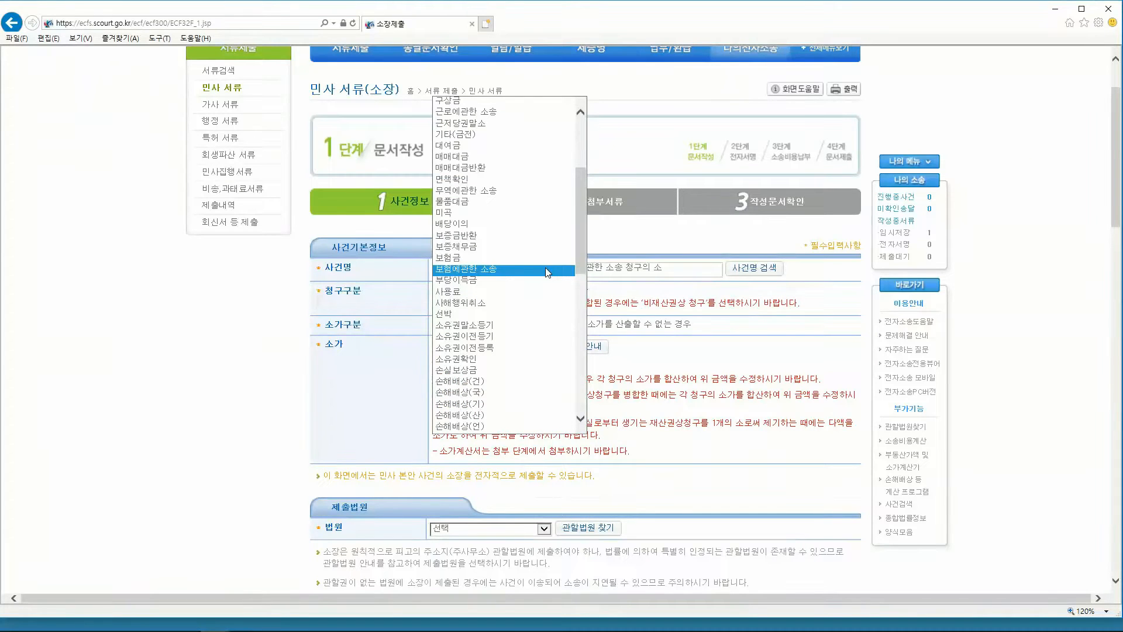
left_click(465, 256)
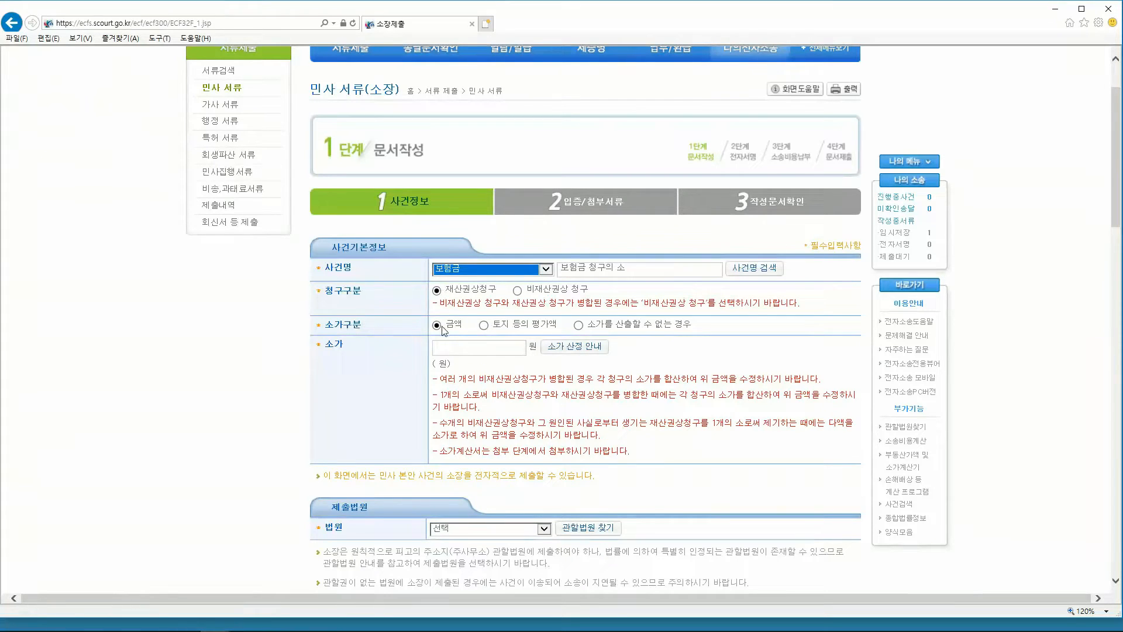
Enter 100,000,000 won as the claim value (소가)
left_click(486, 349)
type("10")
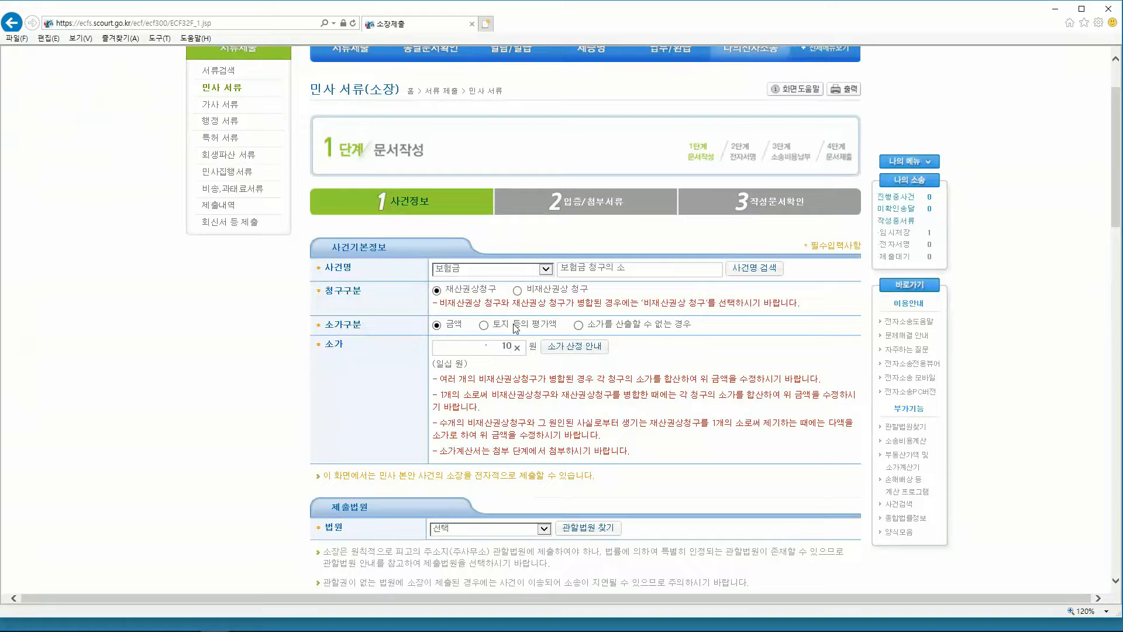
type("0,000,000")
scroll(665, 369, "down", 2)
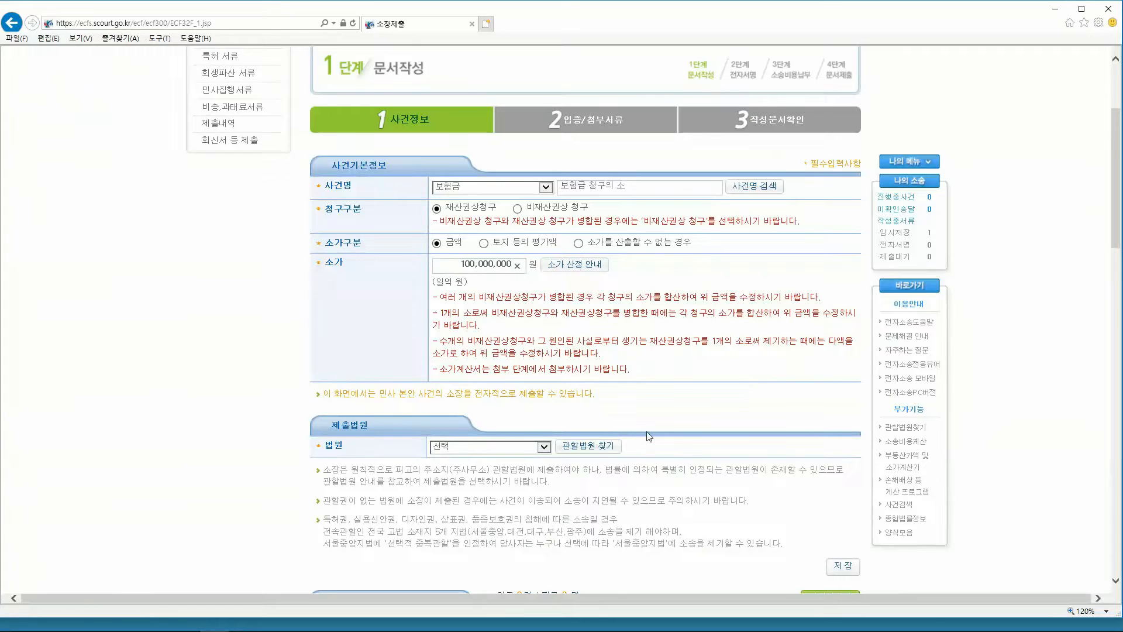
Read the jurisdiction guidance (관할법원안내) in the court finder for the filing court, and close the finder
scroll(655, 424, "down", 2)
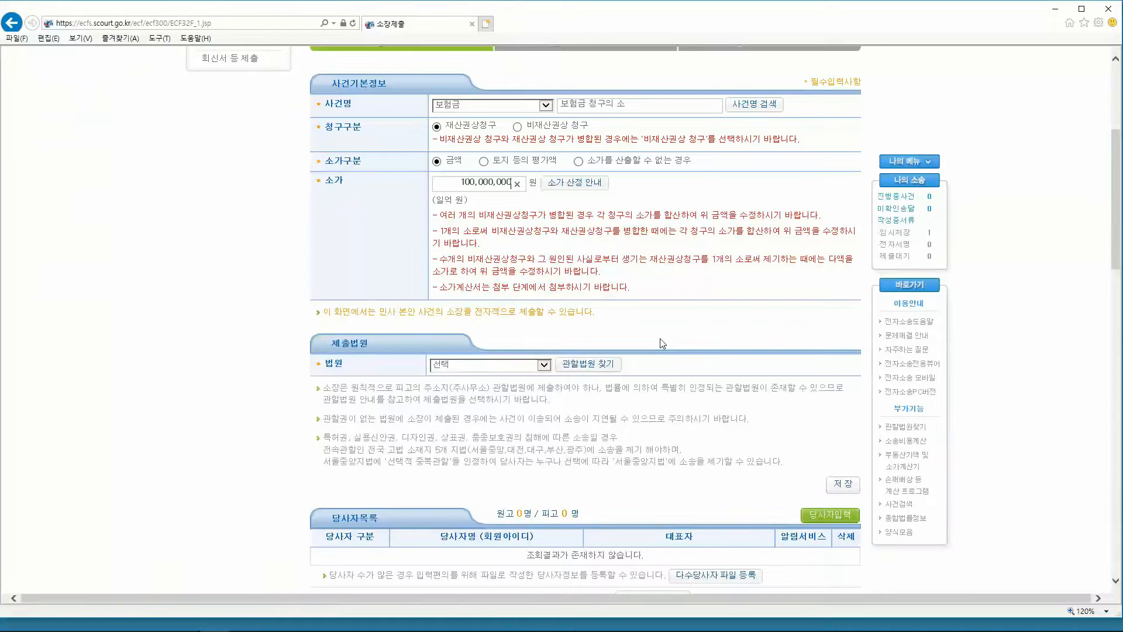
left_click(603, 367)
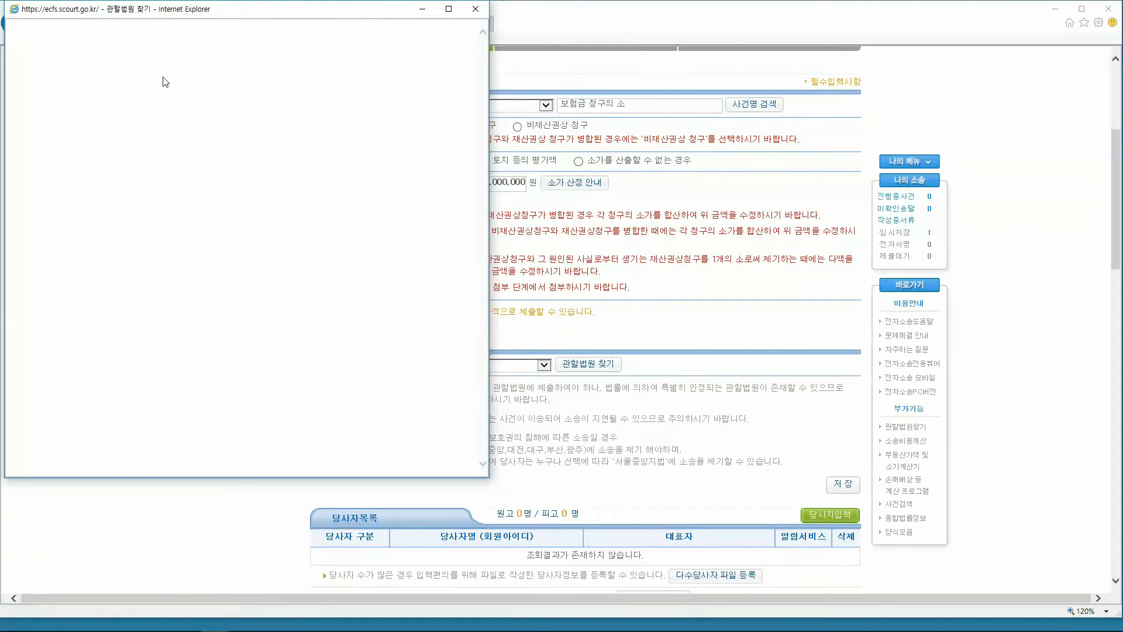
left_click(167, 69)
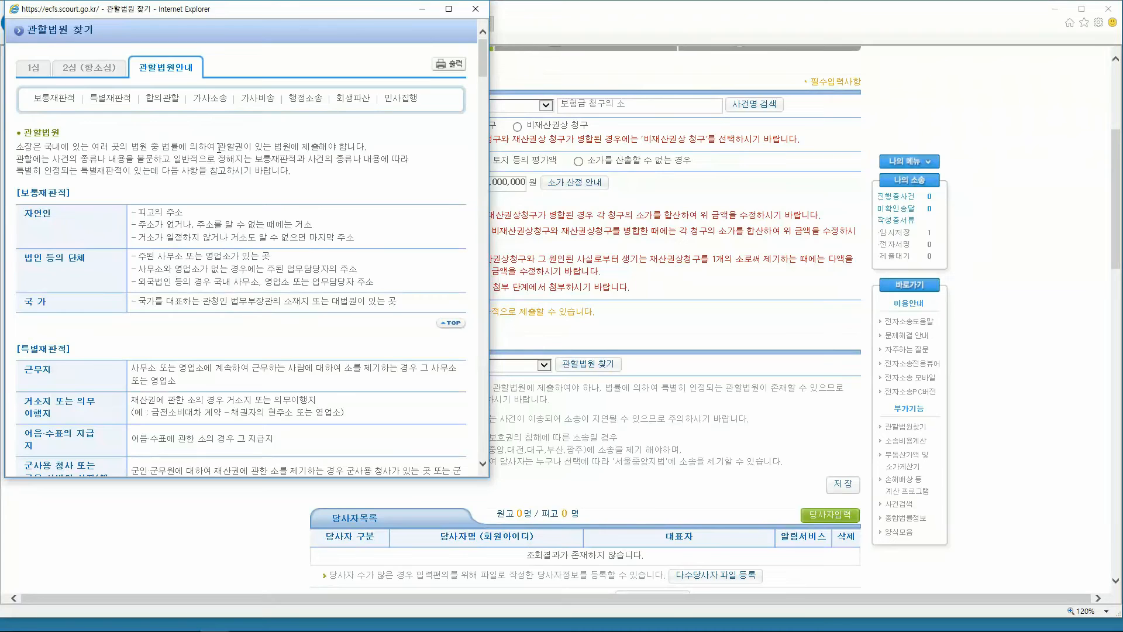
left_click(476, 11)
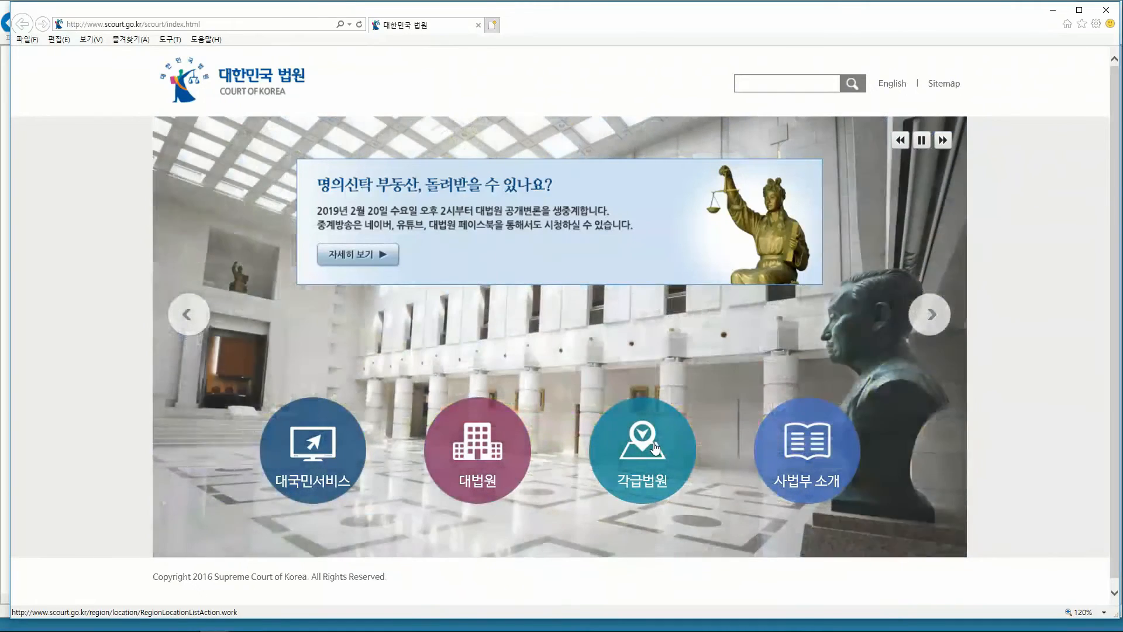
Open the jurisdiction finder (관할법원 찾기) for 각급법원 and look up the court for 부산광역시 동래구
left_click(654, 448)
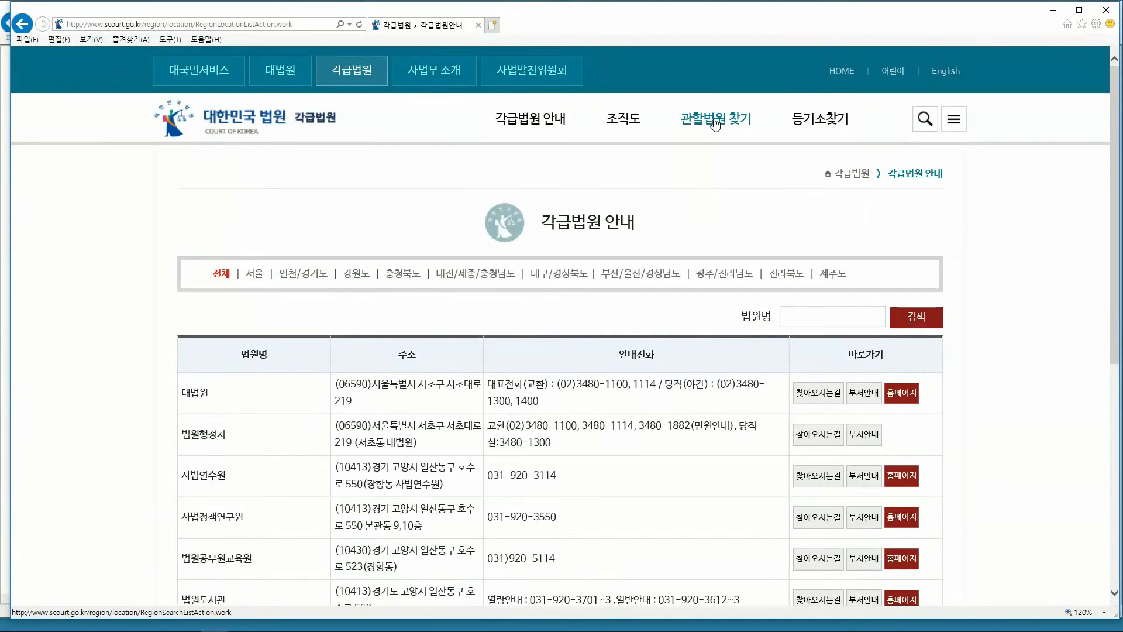
left_click(715, 120)
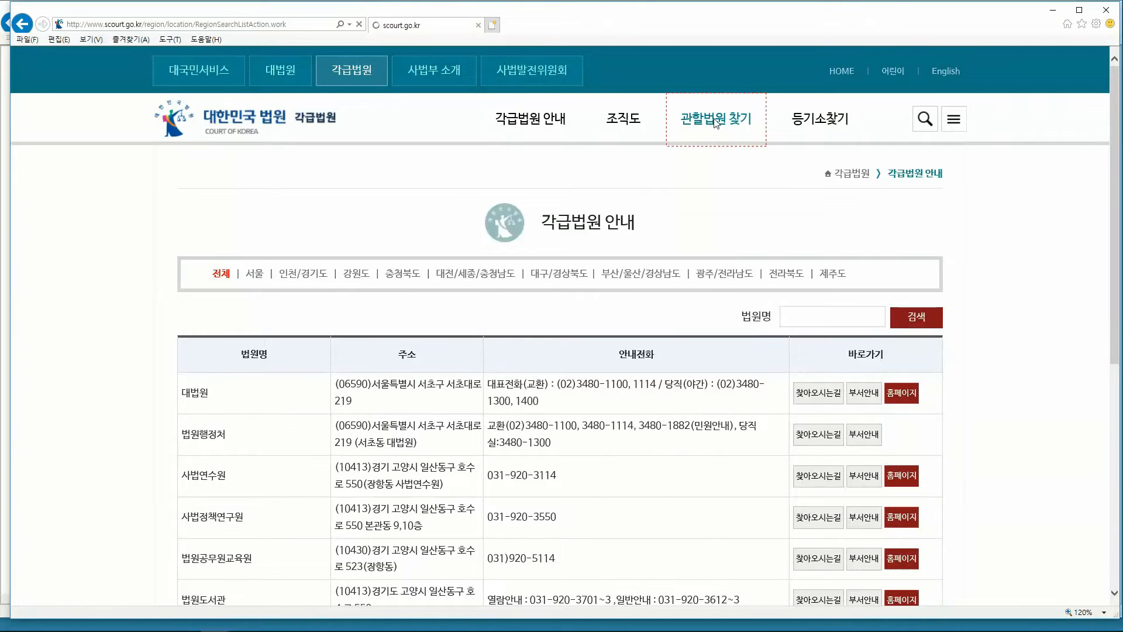
scroll(698, 225, "down", 3)
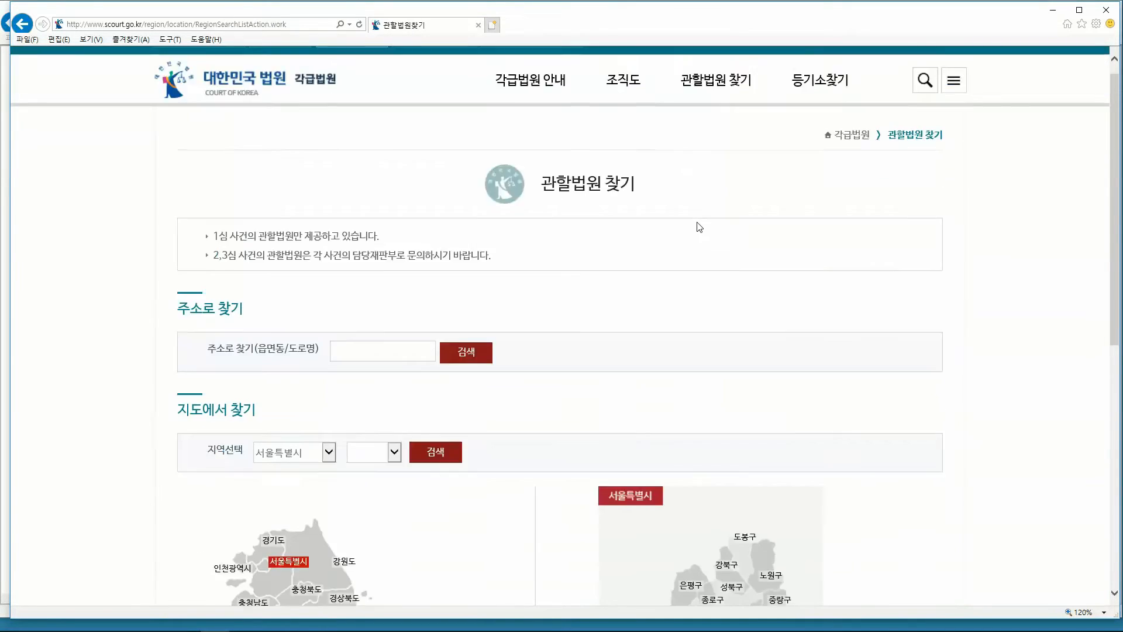
scroll(698, 219, "down", 3)
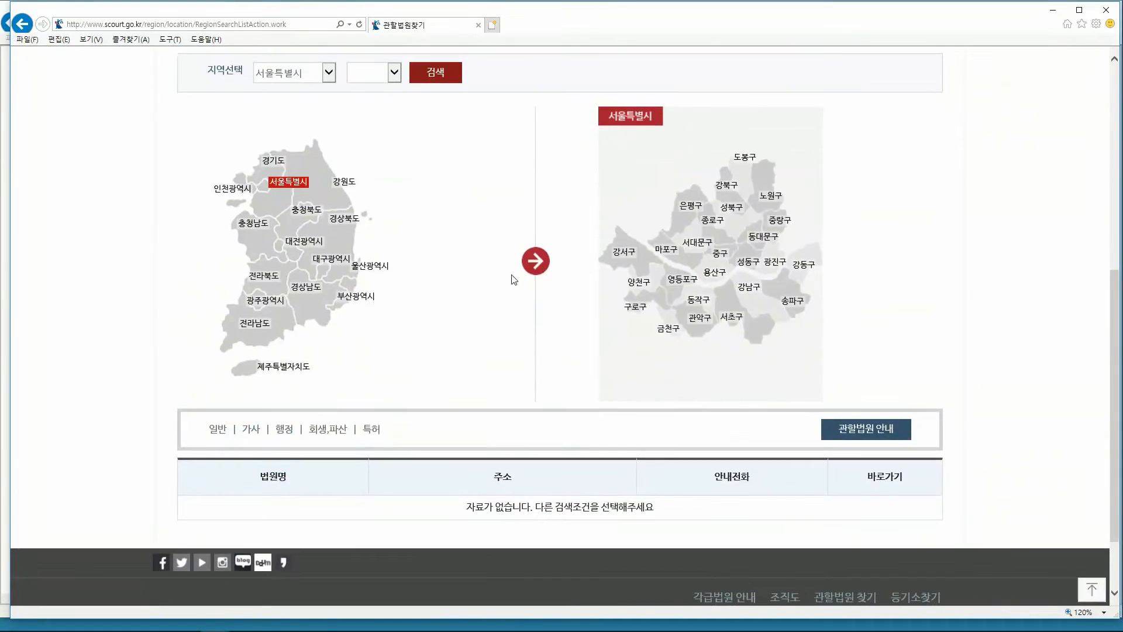
left_click(350, 300)
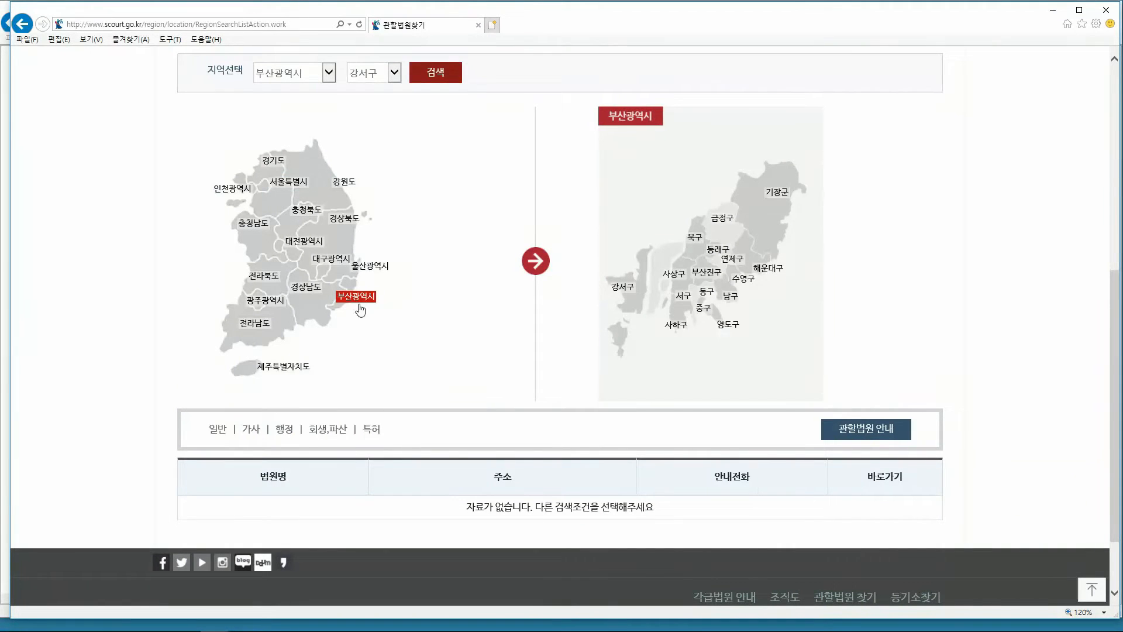
left_click(718, 251)
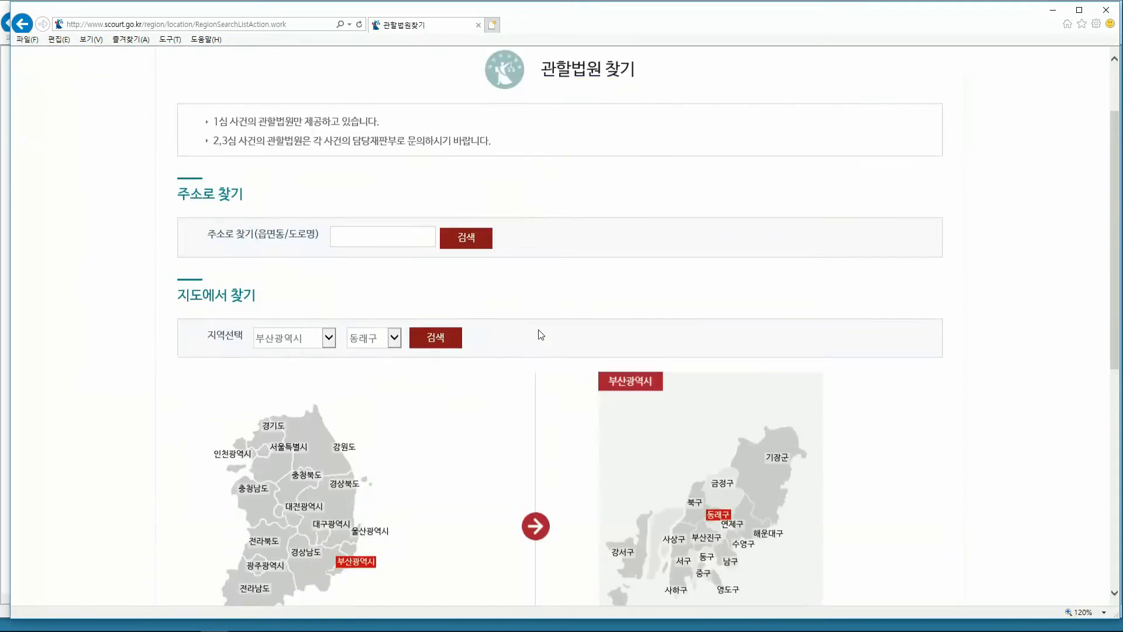
scroll(541, 335, "down", 7)
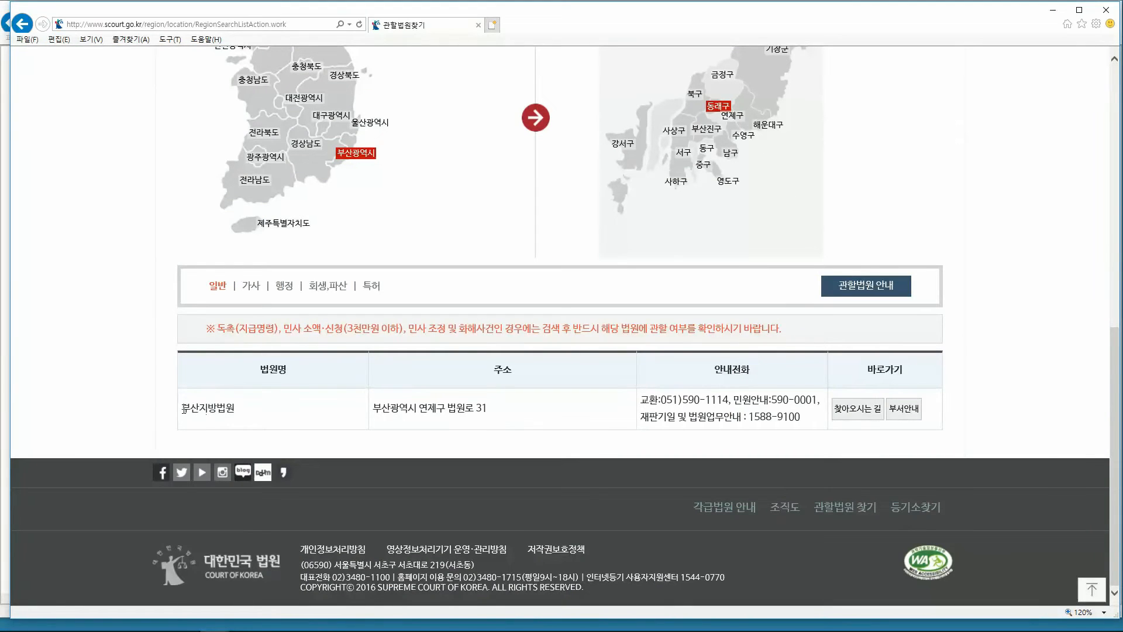
left_click_drag(183, 407, 272, 409)
Look up the court with jurisdiction over 강서구 in 부산광역시 and highlight its name in the results
left_click(626, 145)
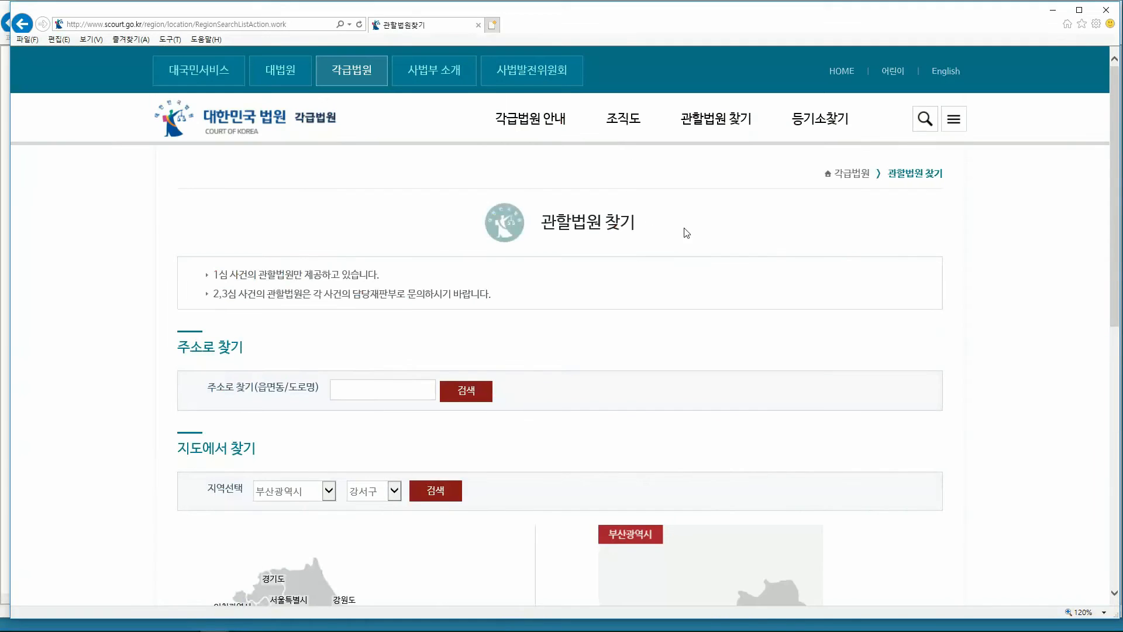
scroll(842, 268, "down", 10)
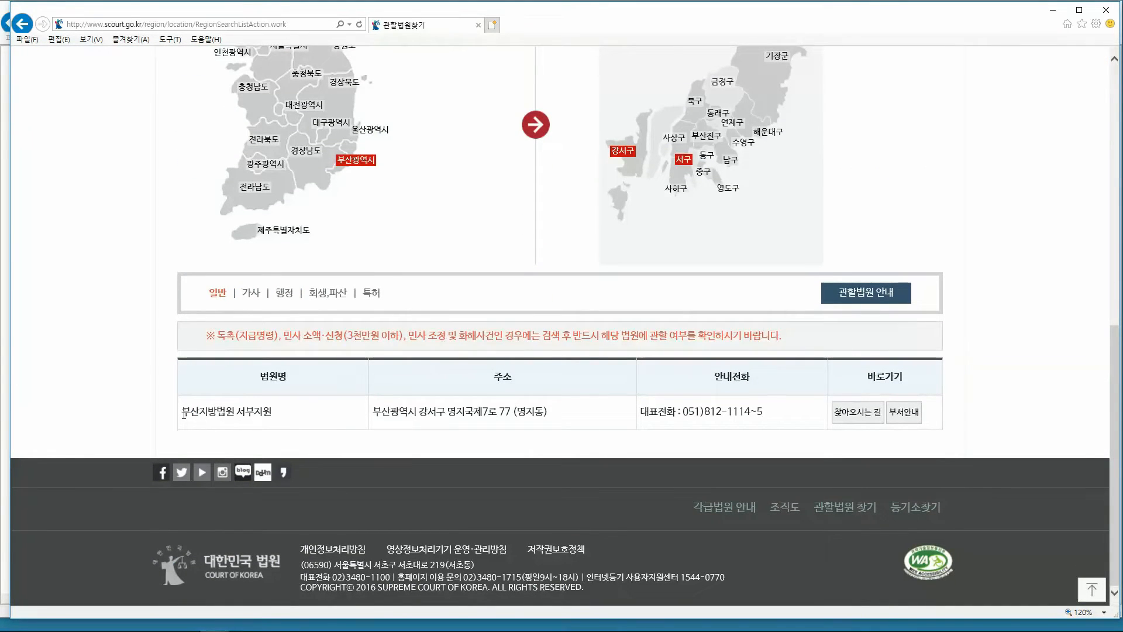
left_click_drag(181, 412, 285, 414)
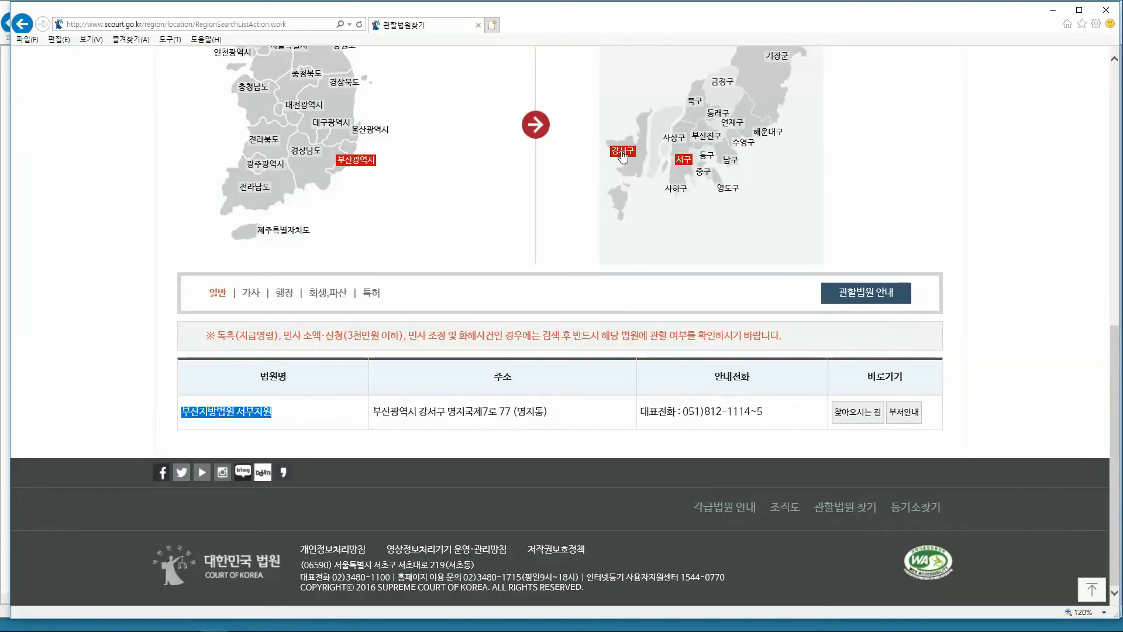
left_click(197, 416)
left_click_drag(181, 417, 296, 405)
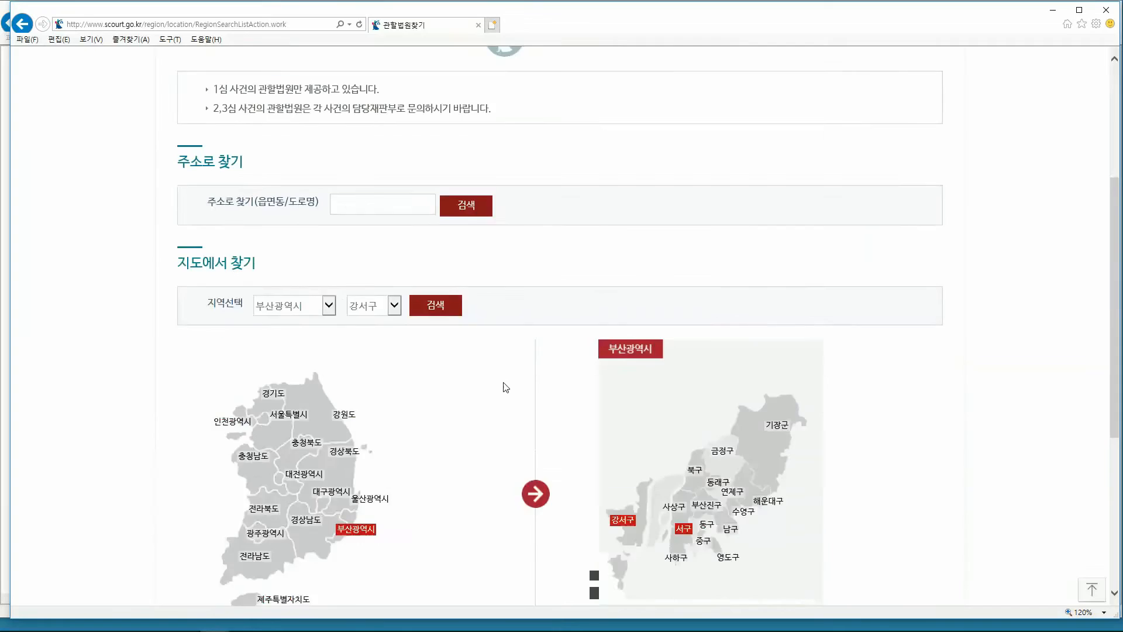
scroll(505, 386, "up", 10)
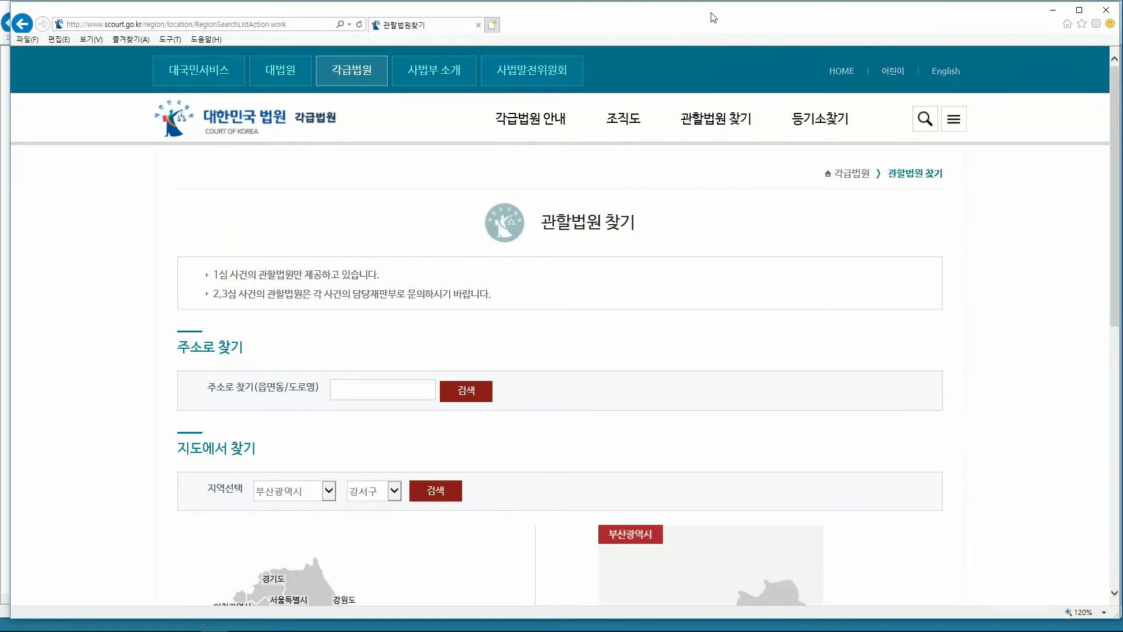
Return to the complaint form and set the filing court (법원) to 부산지법서부지원
left_click_drag(712, 13, 0, 63)
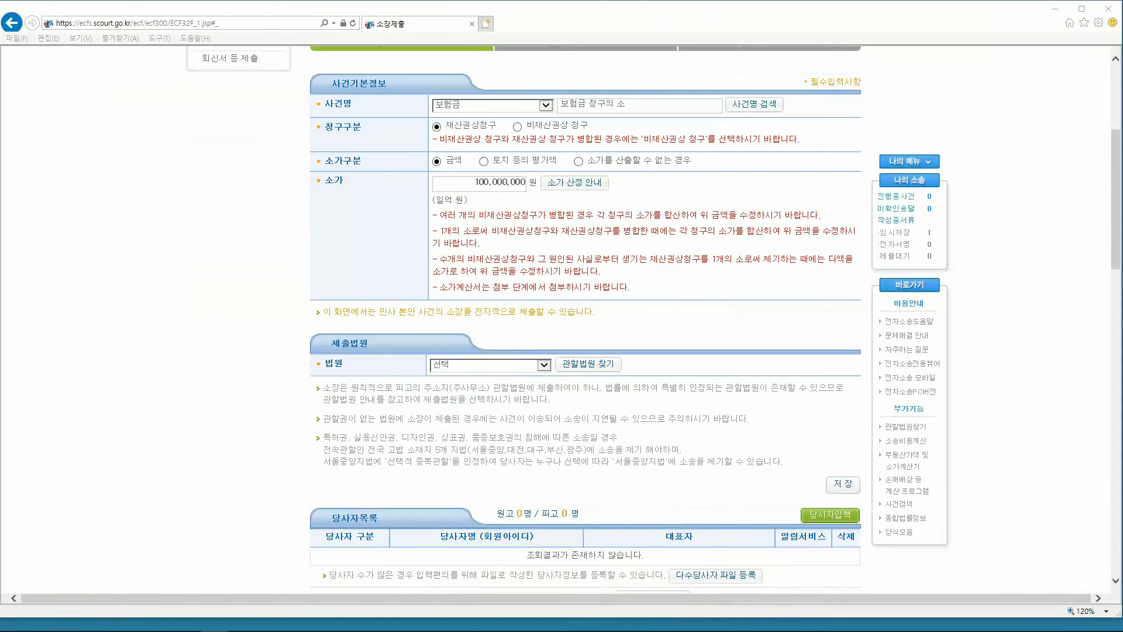
left_click(543, 365)
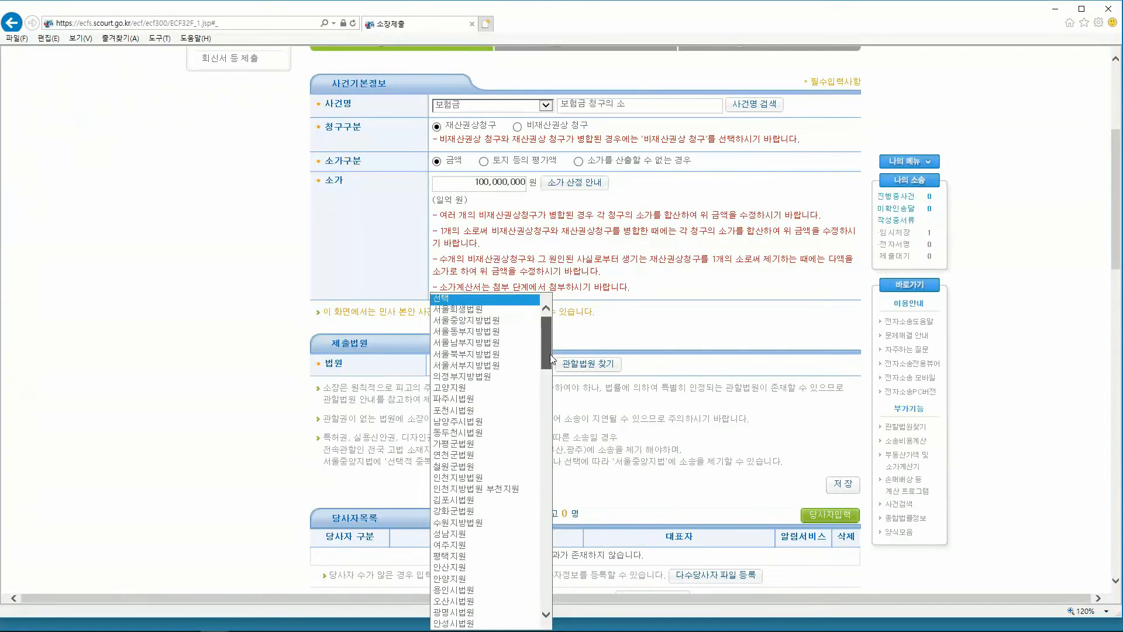
left_click_drag(550, 353, 545, 508)
left_click(483, 493)
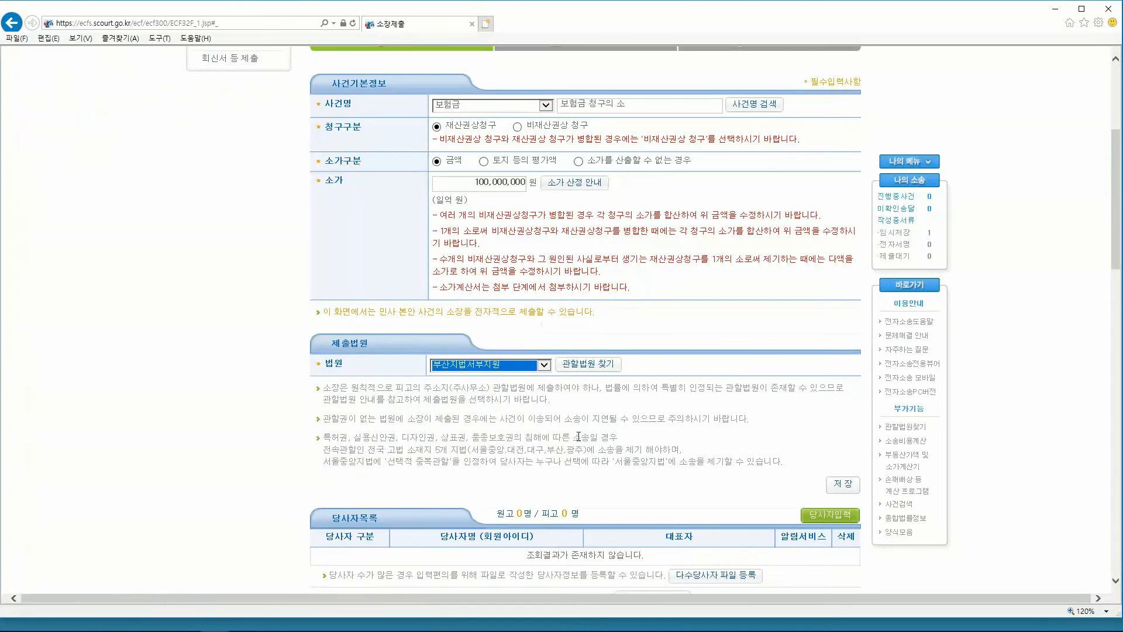
left_click(605, 414)
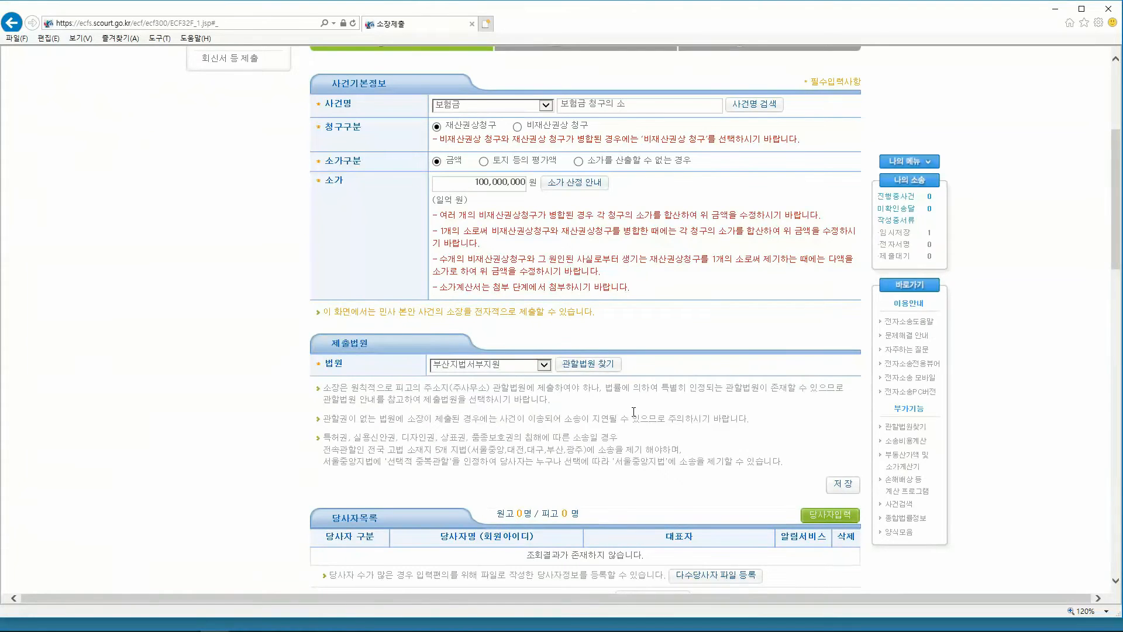
Switch the plaintiff's 인격 구분 to 법인 to view its registration number fields, and restore it to 자연인
scroll(633, 412, "down", 5)
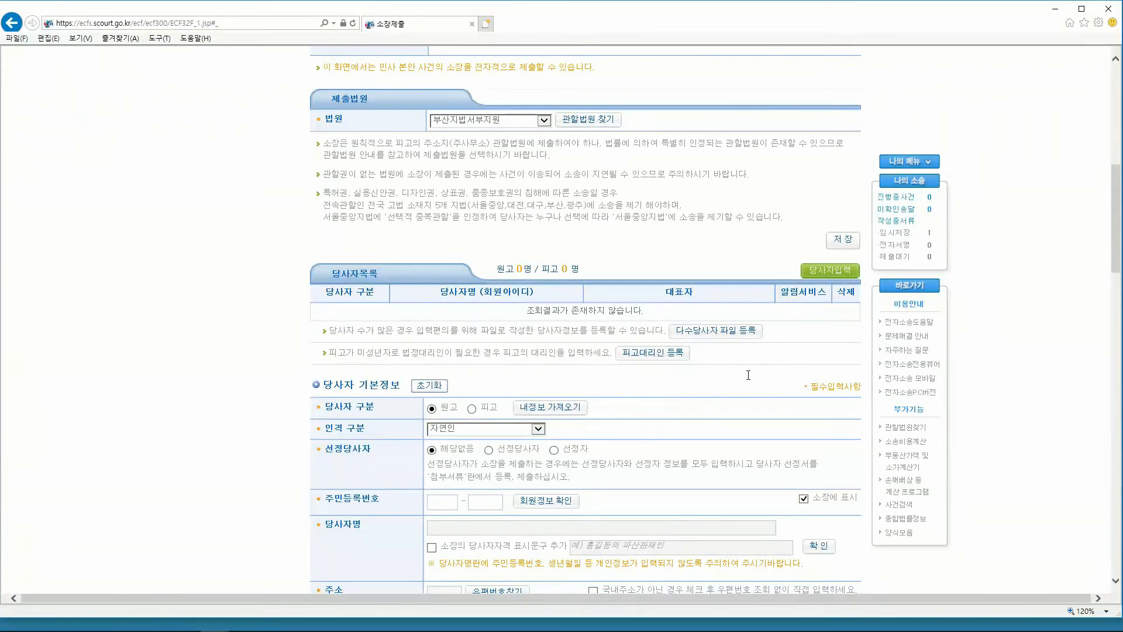
scroll(591, 356, "down", 2)
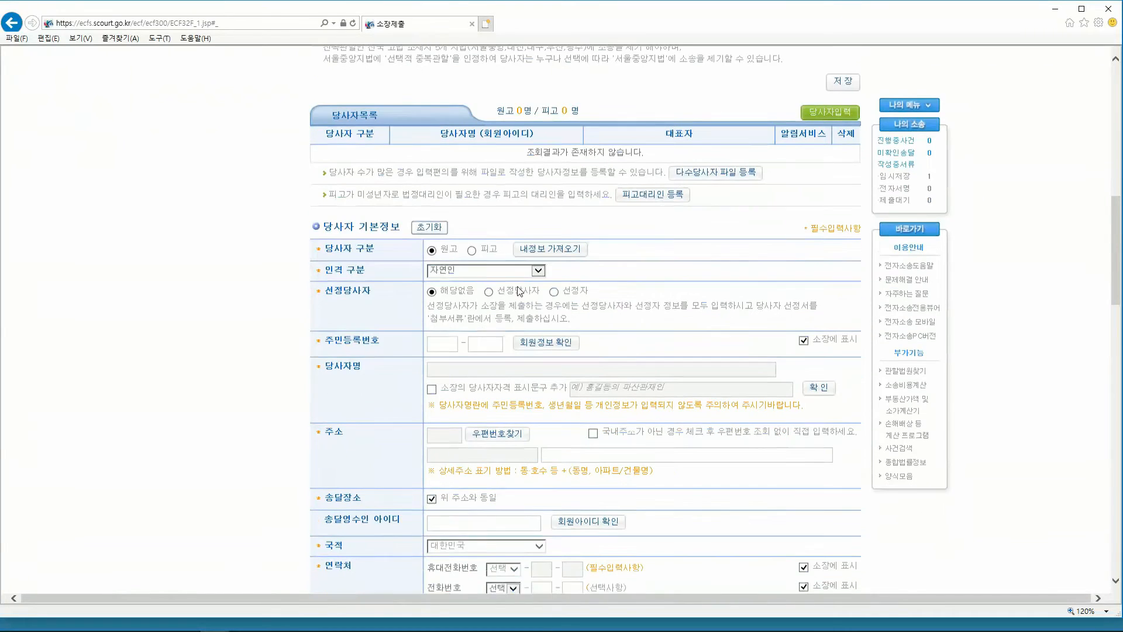
scroll(514, 301, "down", 2)
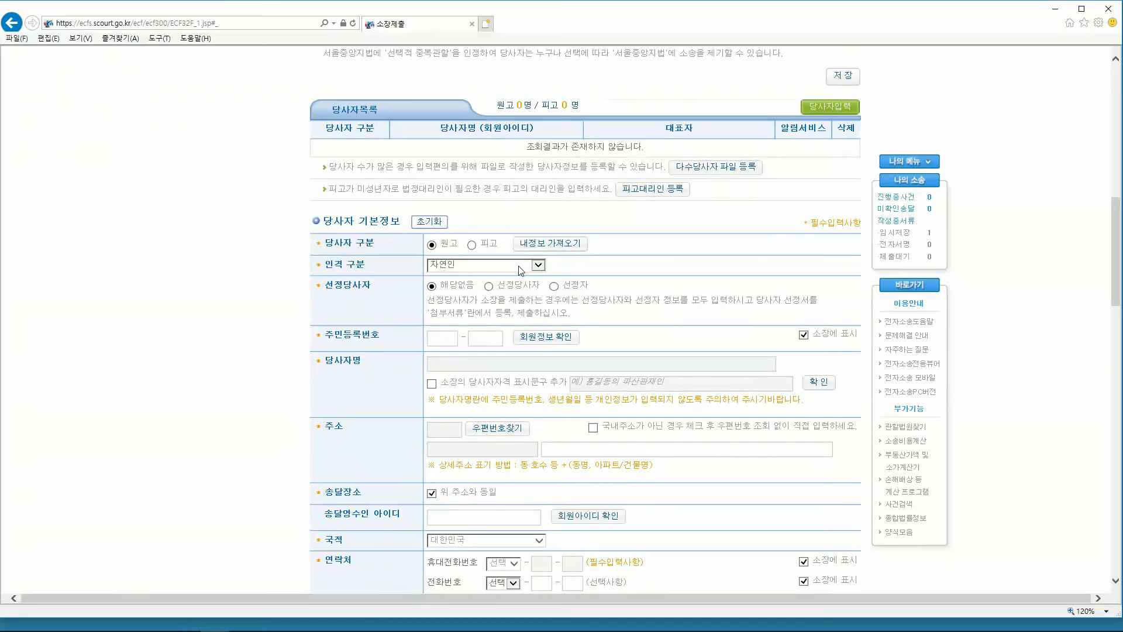
left_click(520, 266)
left_click(457, 283)
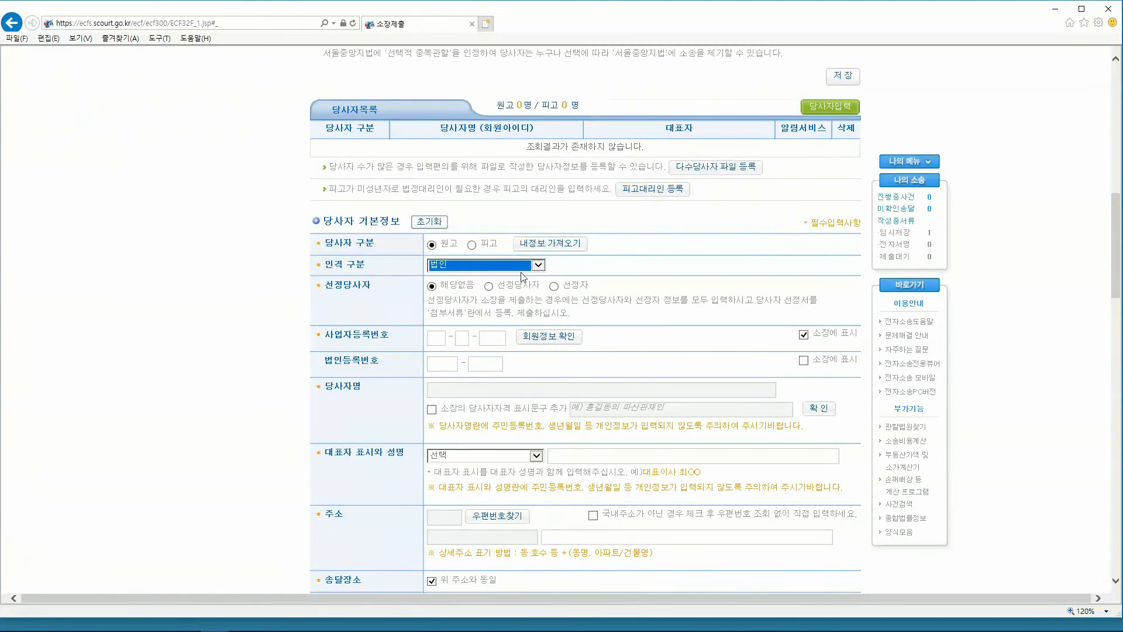
left_click(435, 338)
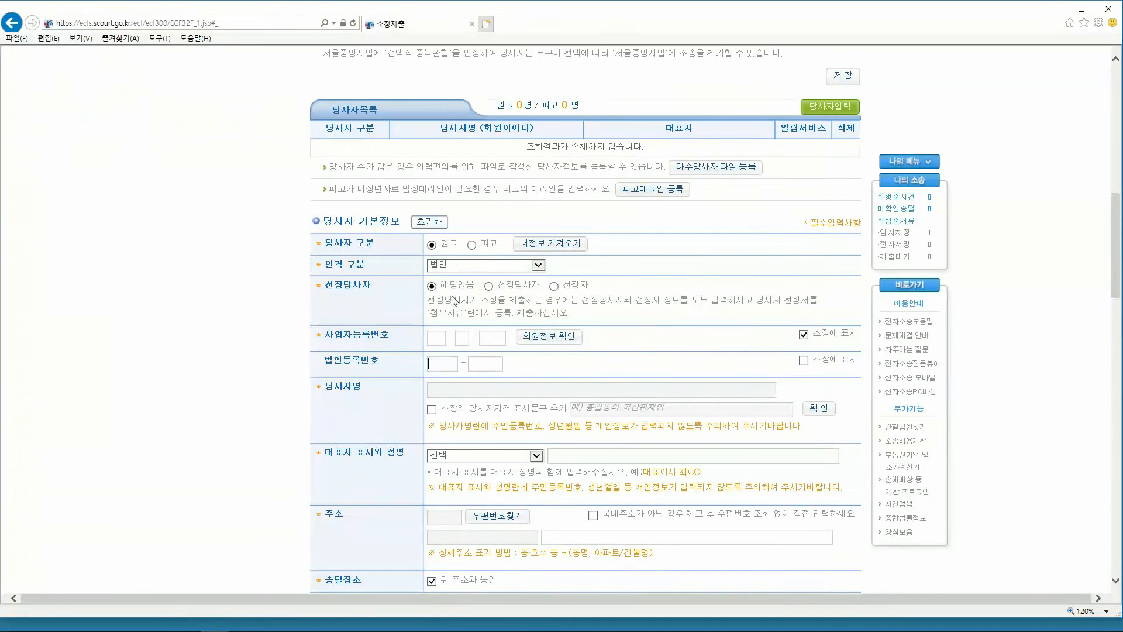
left_click(454, 263)
left_click(453, 255)
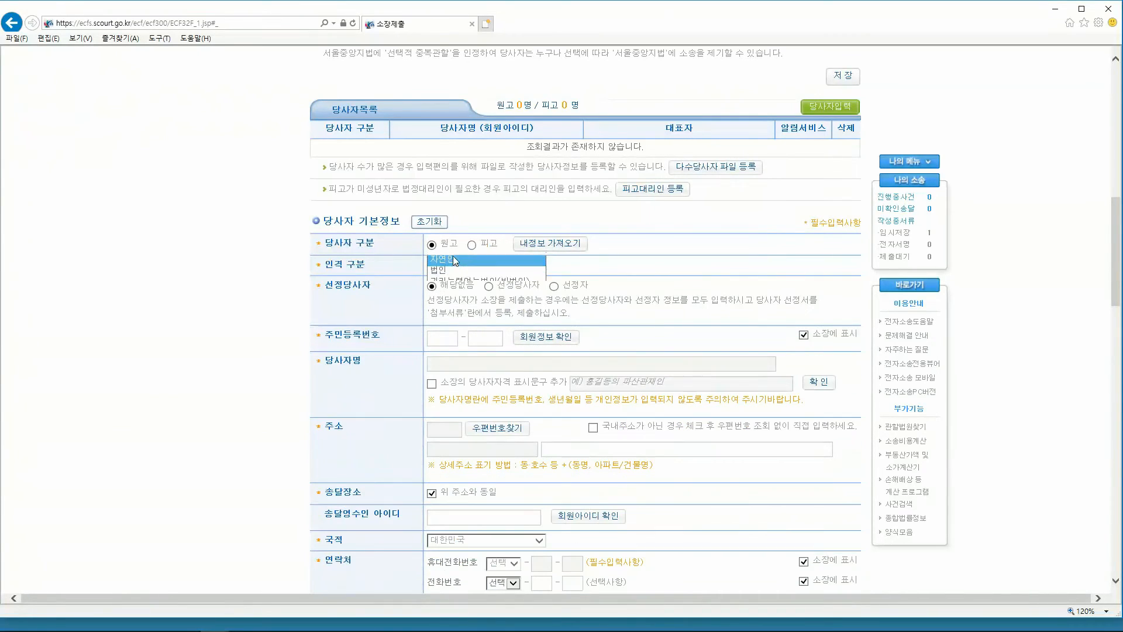
Review the plaintiff's identity, address and contact fields and the 청구취지 입력 section of the complaint form
scroll(427, 345, "down", 2)
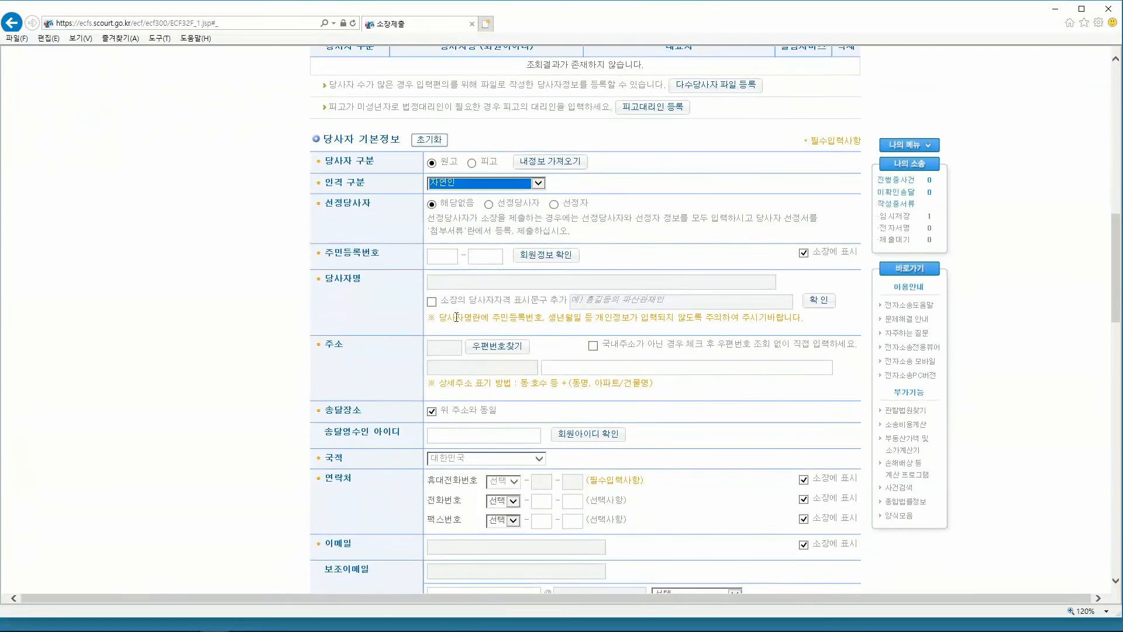
scroll(491, 339, "down", 4)
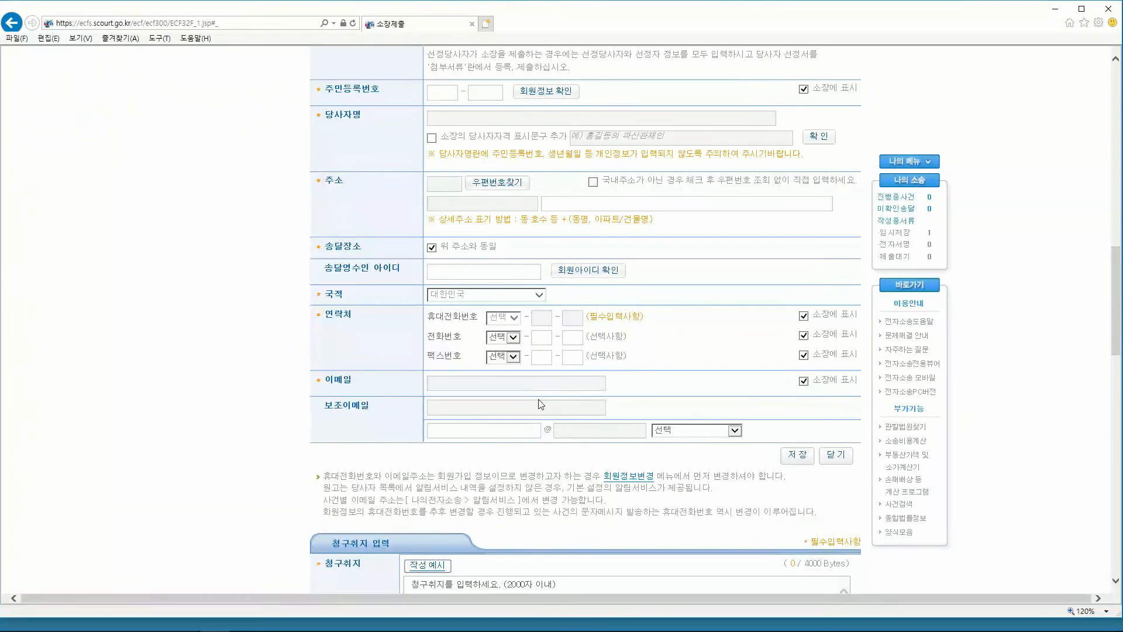
scroll(537, 404, "down", 3)
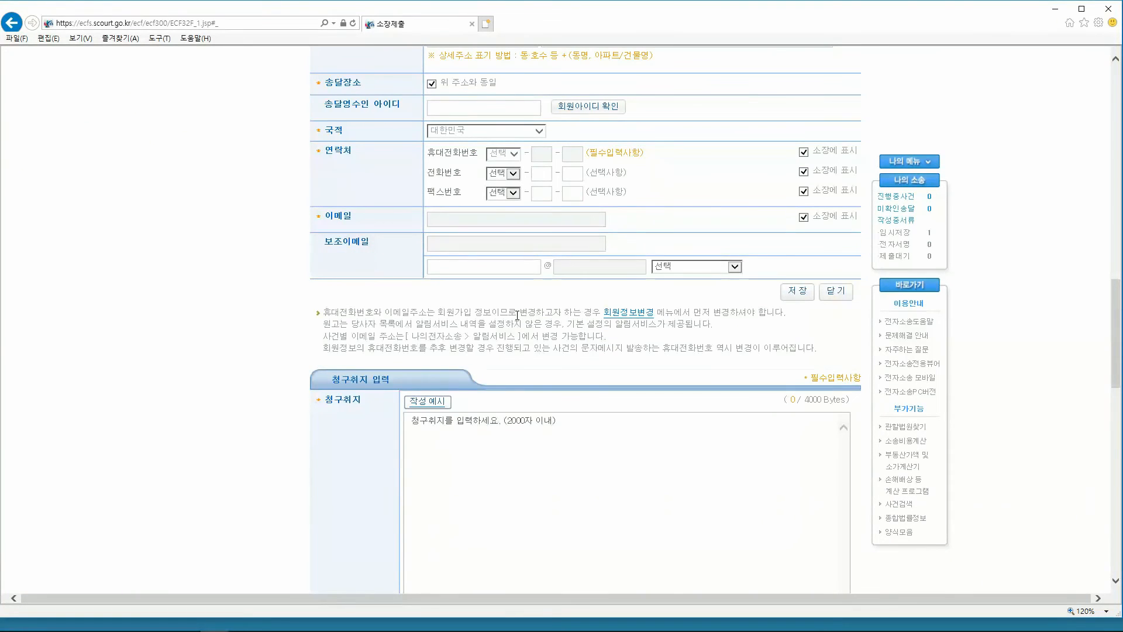
scroll(517, 314, "down", 3)
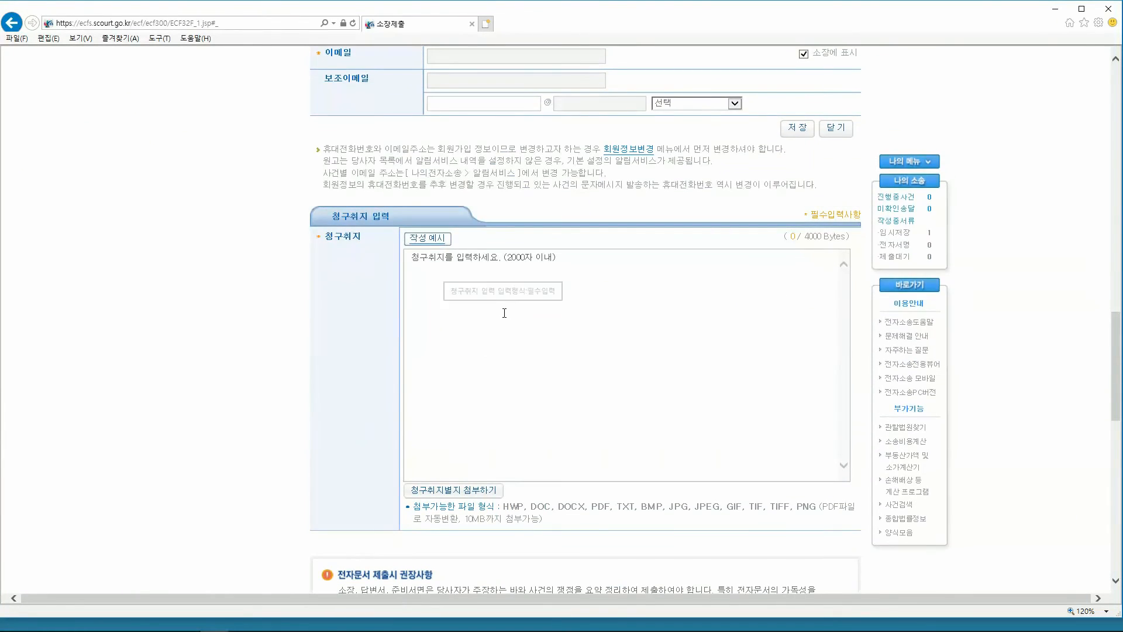
scroll(514, 314, "down", 8)
scroll(499, 321, "up", 7)
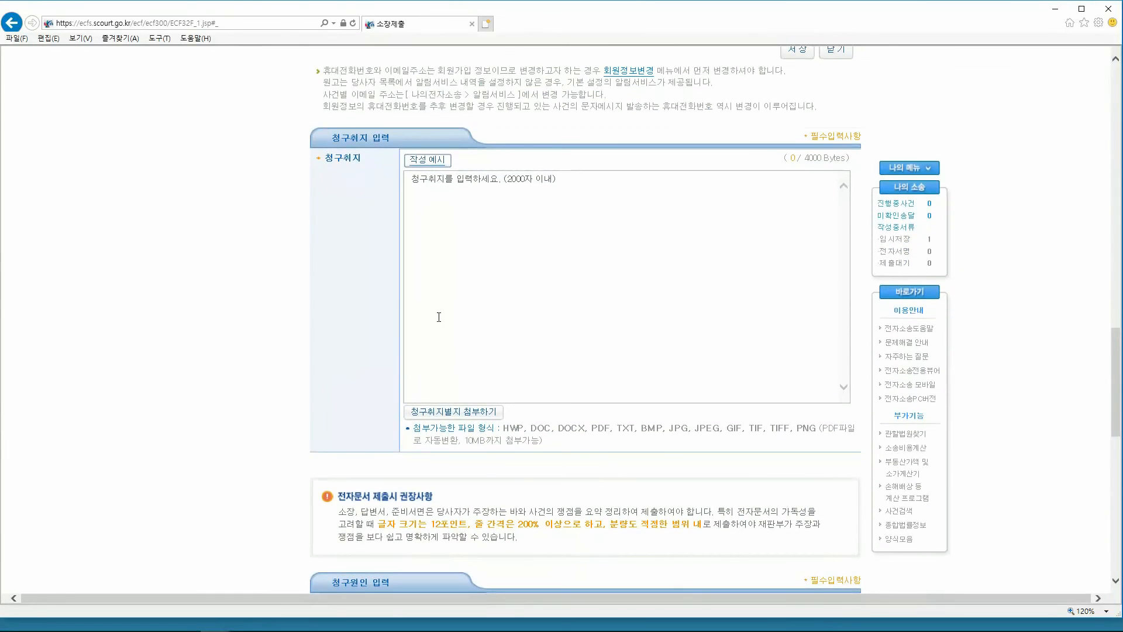